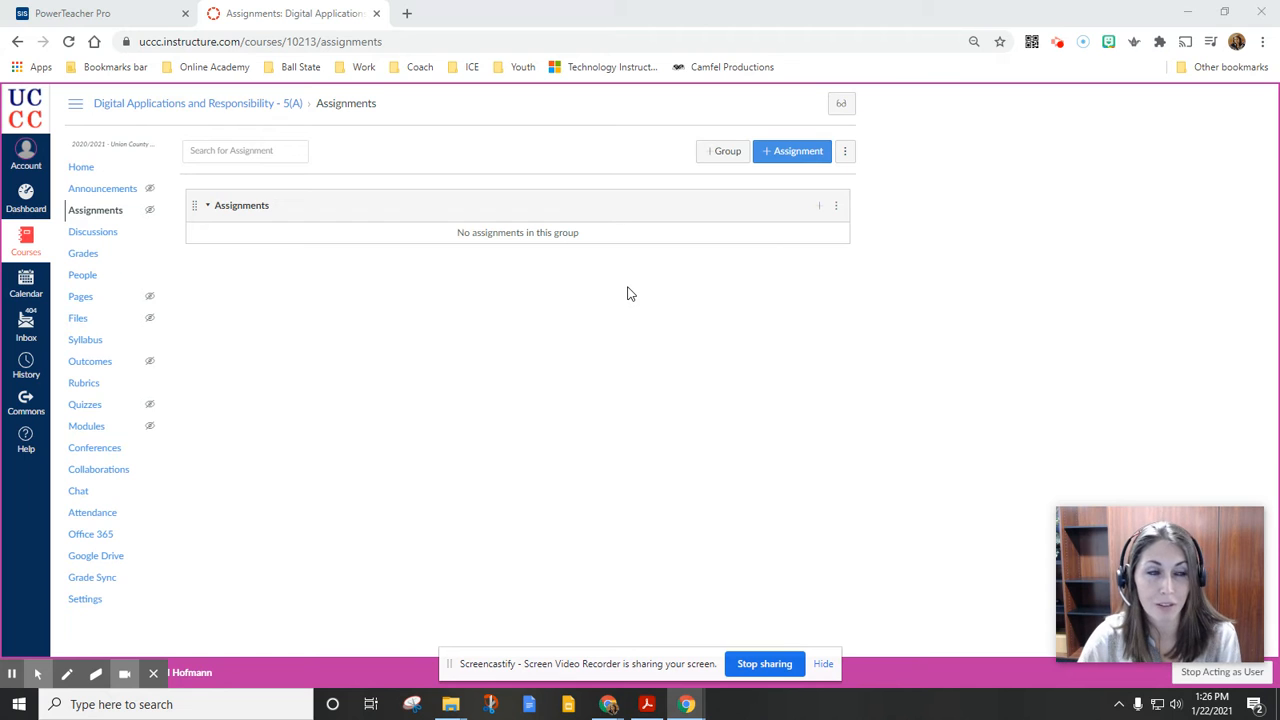
Switch to PowerTeacher Pro and view the grading categories of the Digital Applications and Responsibility class
{"action": "left_click", "coordinate": [95, 18]}
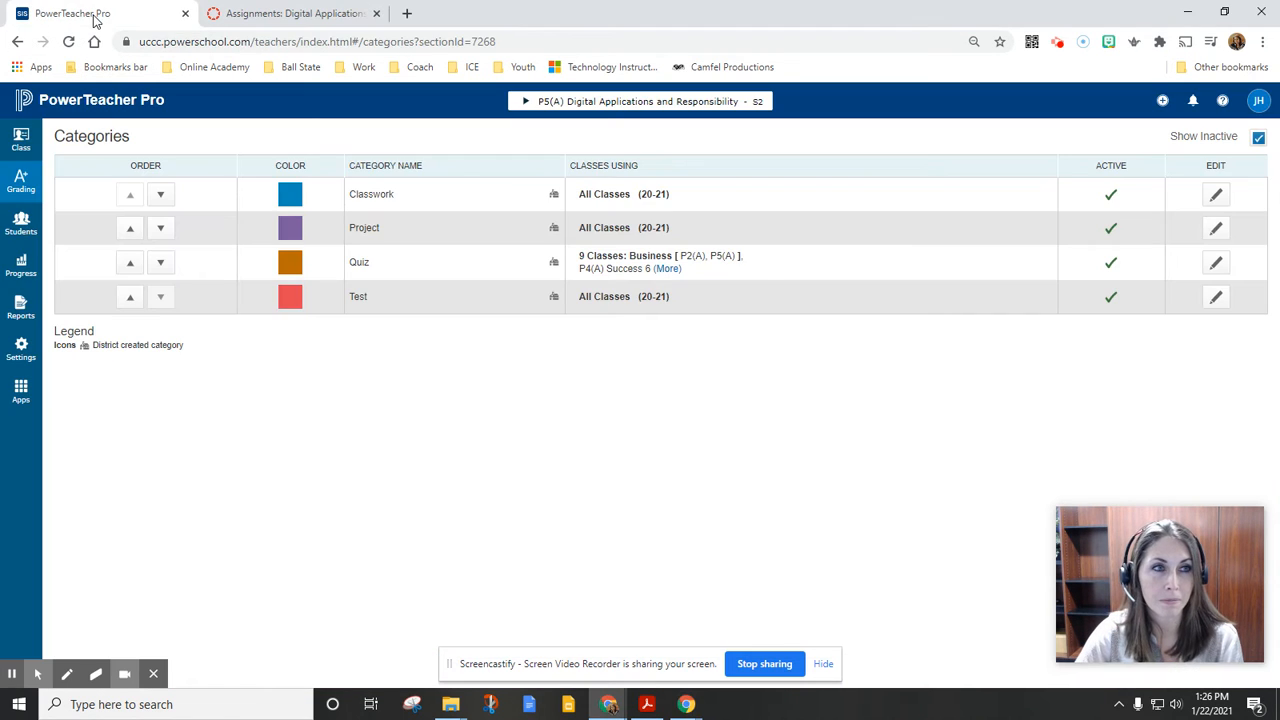
{"action": "left_click", "coordinate": [17, 183]}
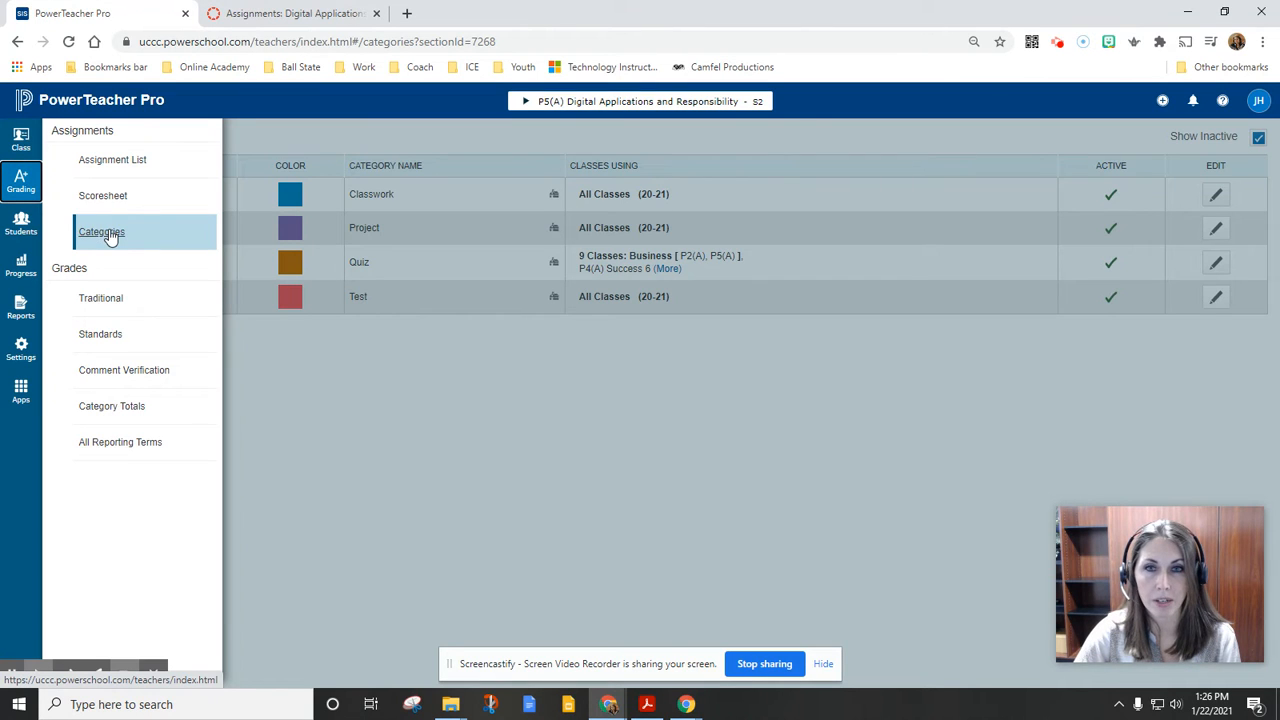
{"action": "left_click", "coordinate": [437, 400]}
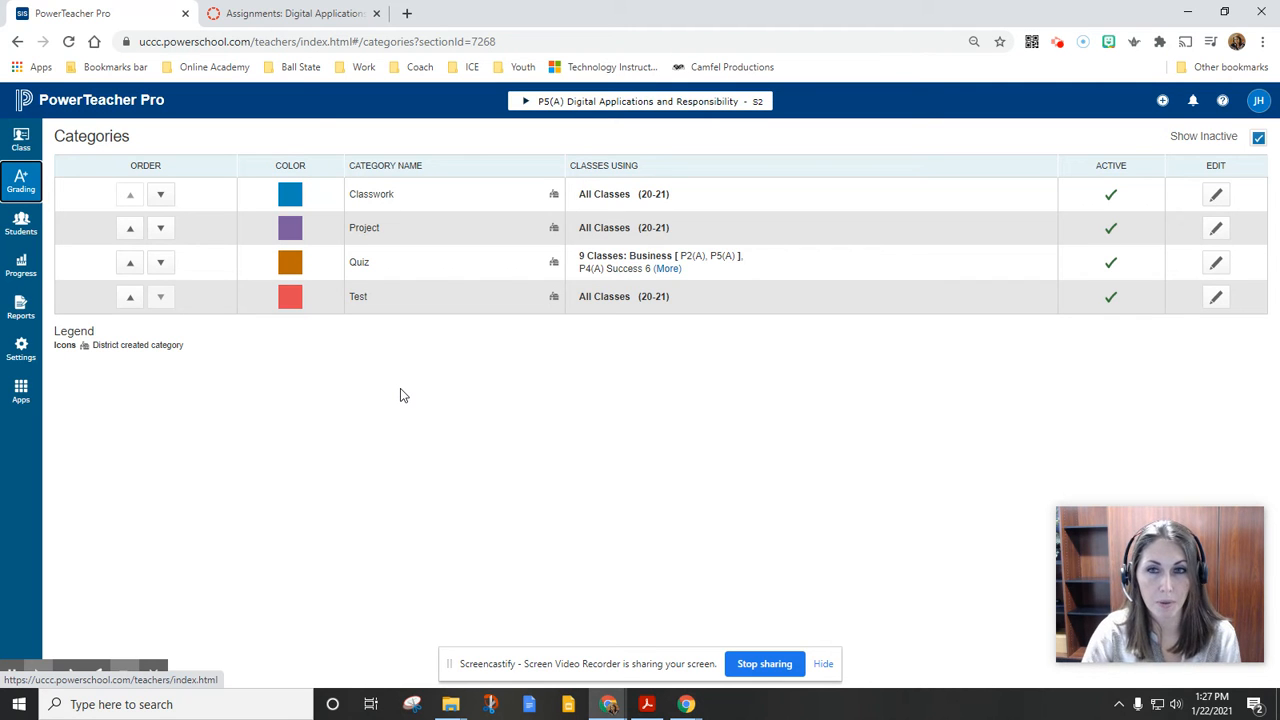
Create a grading category named Homework with the color green and save it
{"action": "left_click", "coordinate": [1162, 100]}
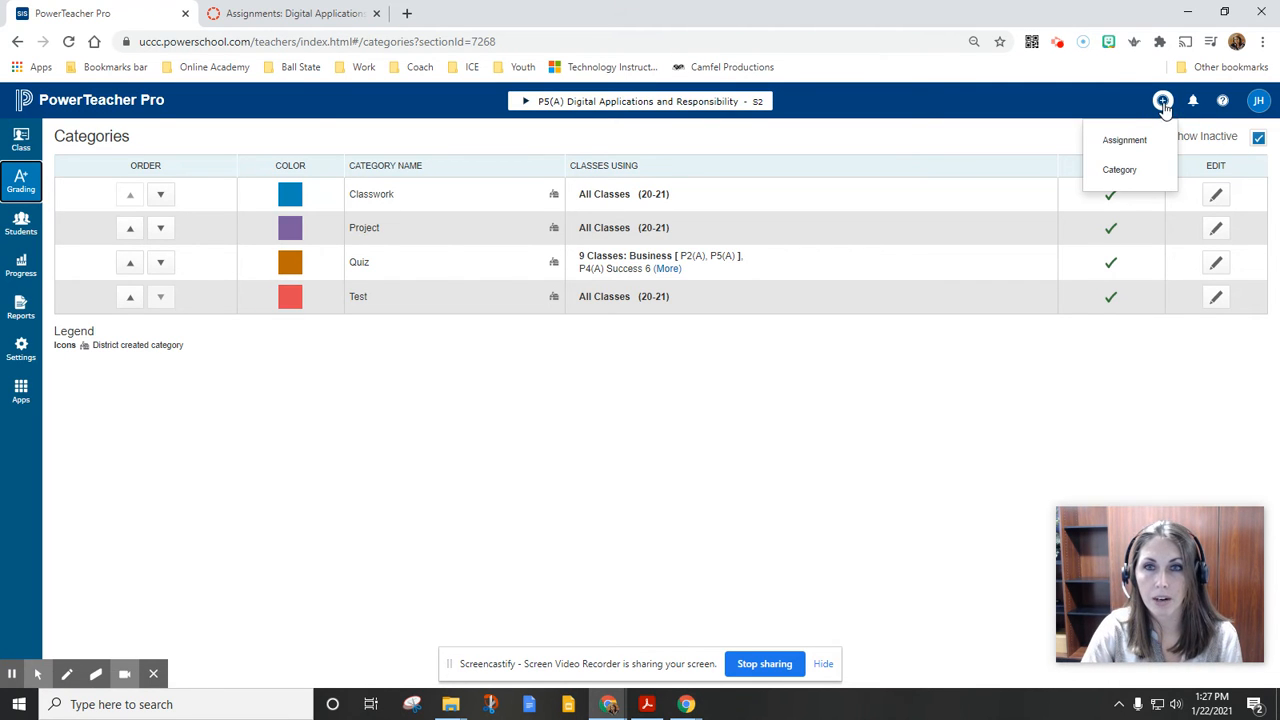
{"action": "left_click", "coordinate": [1127, 170]}
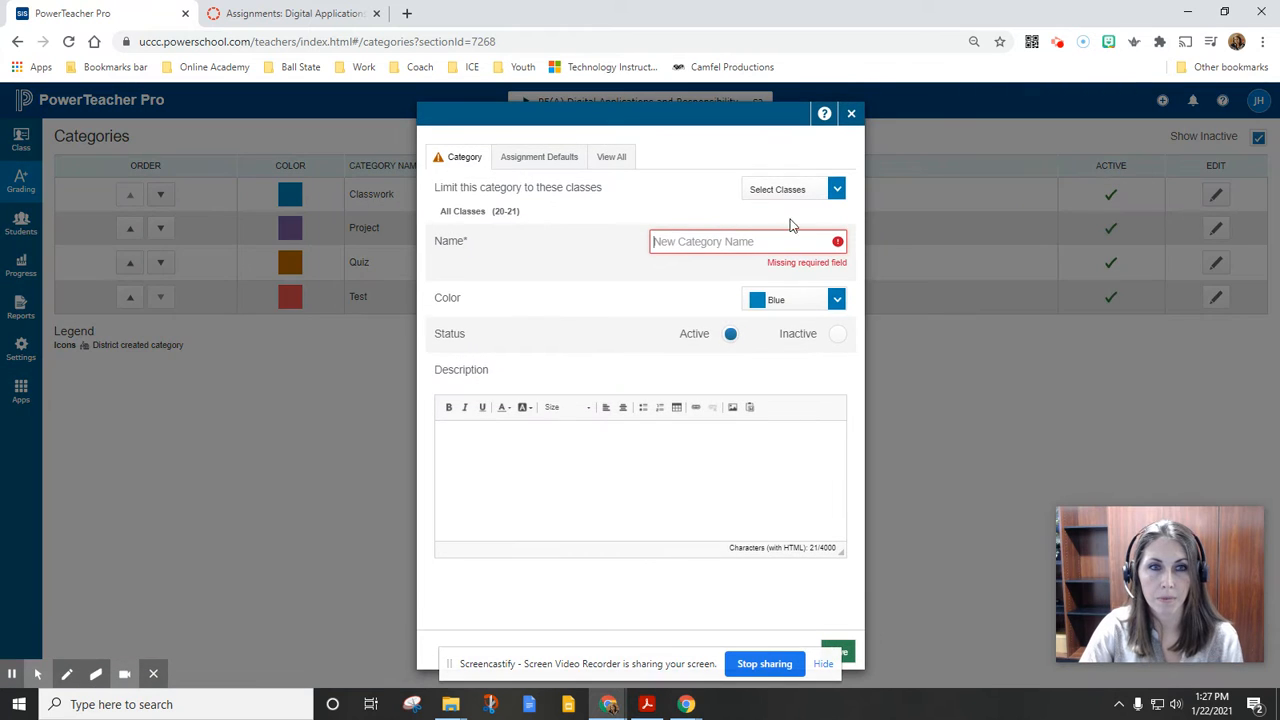
{"action": "type", "text": "Home"}
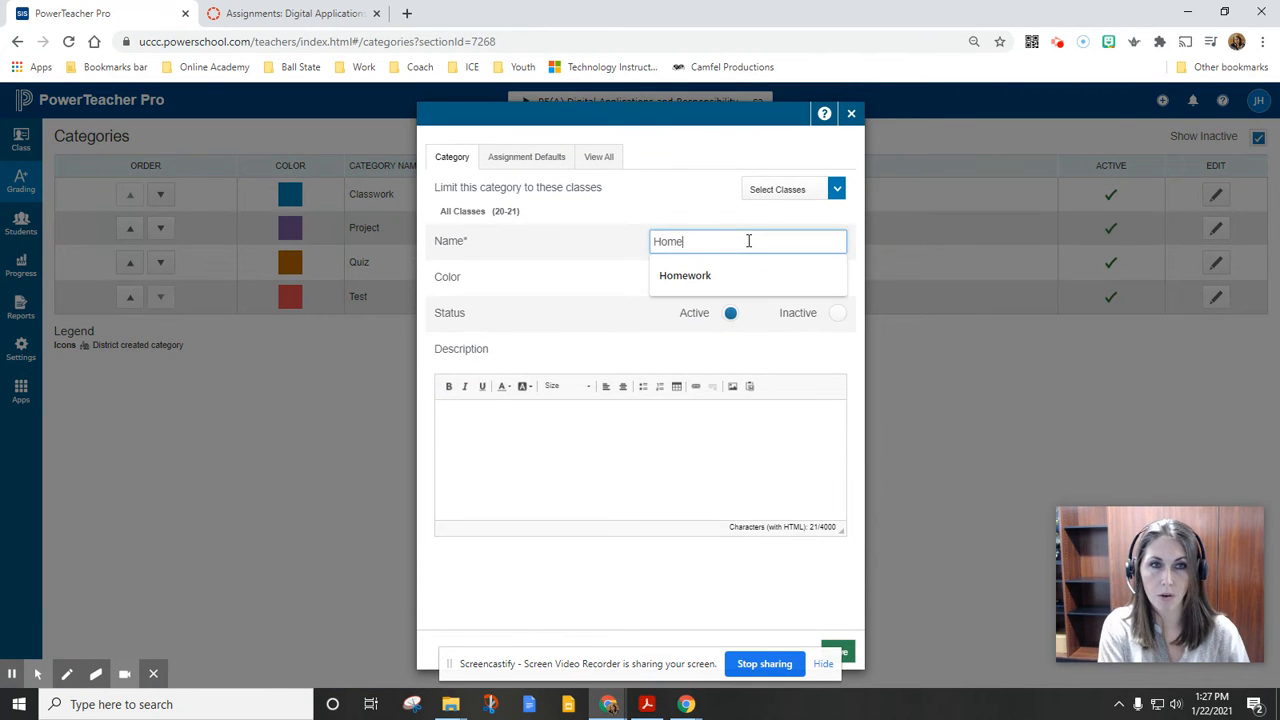
{"action": "key", "text": "Down"}
{"action": "key", "text": "Return"}
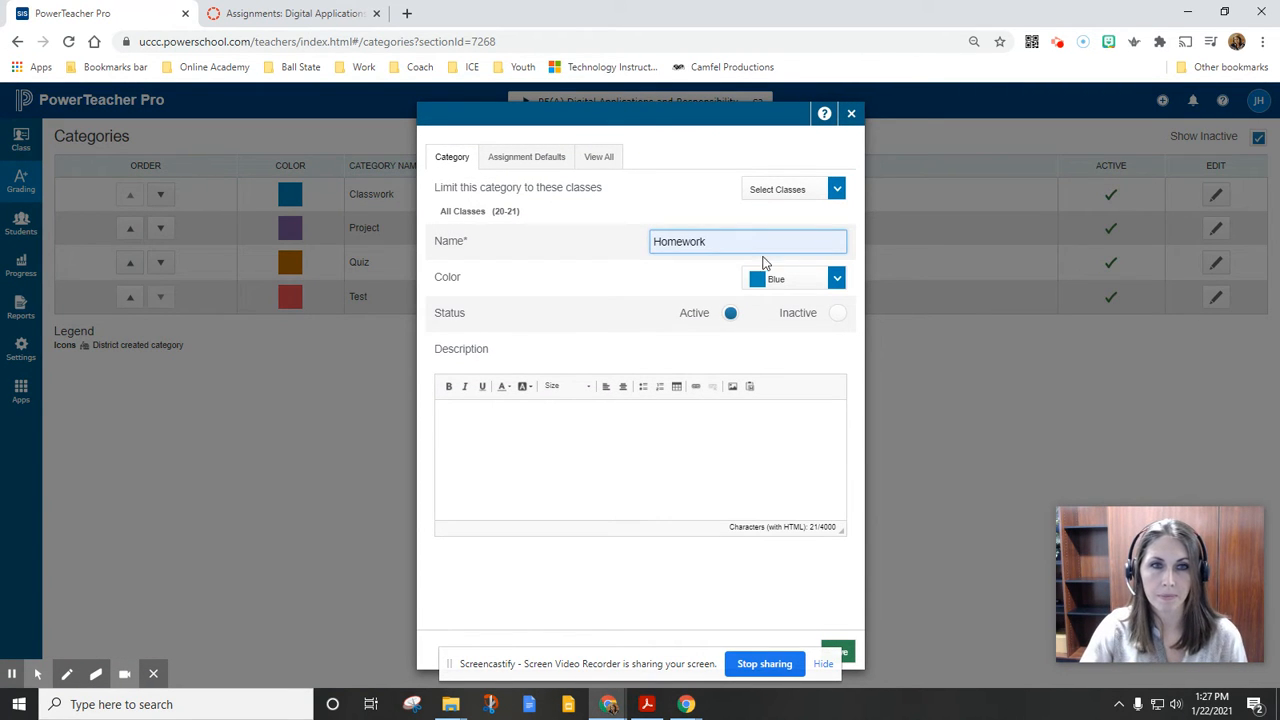
{"action": "left_click", "coordinate": [817, 280]}
{"action": "left_click", "coordinate": [800, 386]}
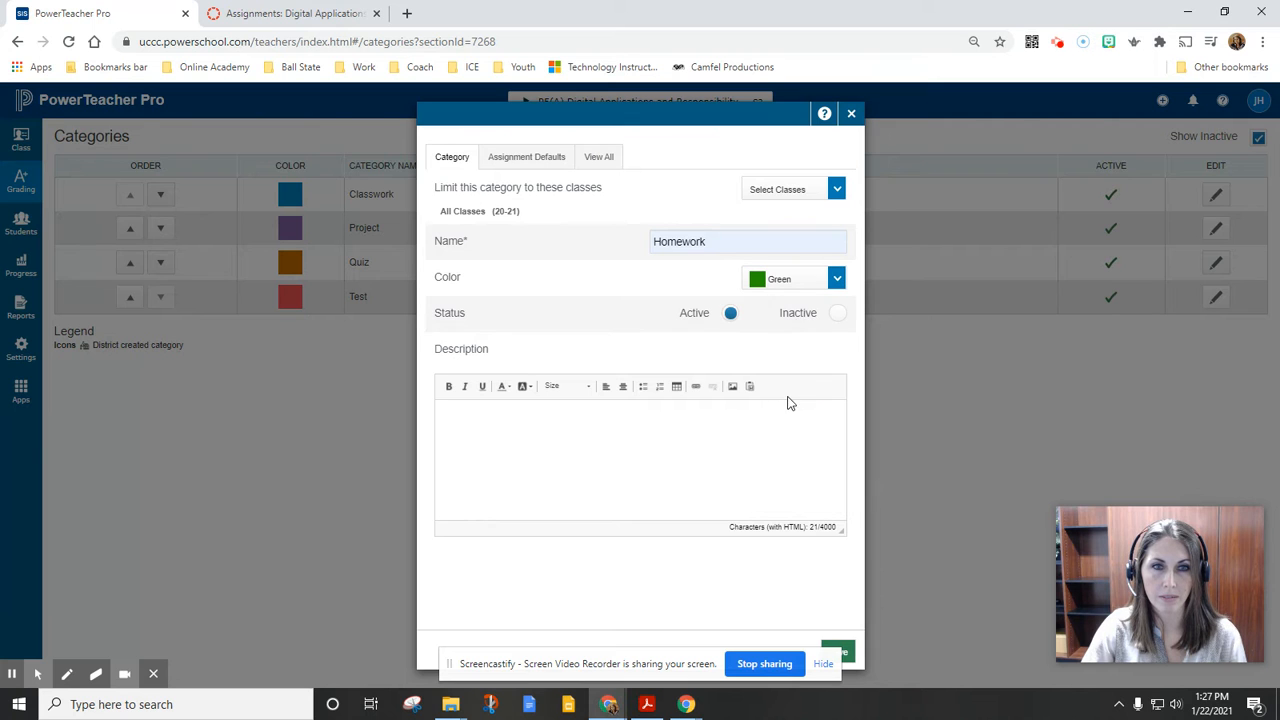
{"action": "left_click", "coordinate": [851, 653]}
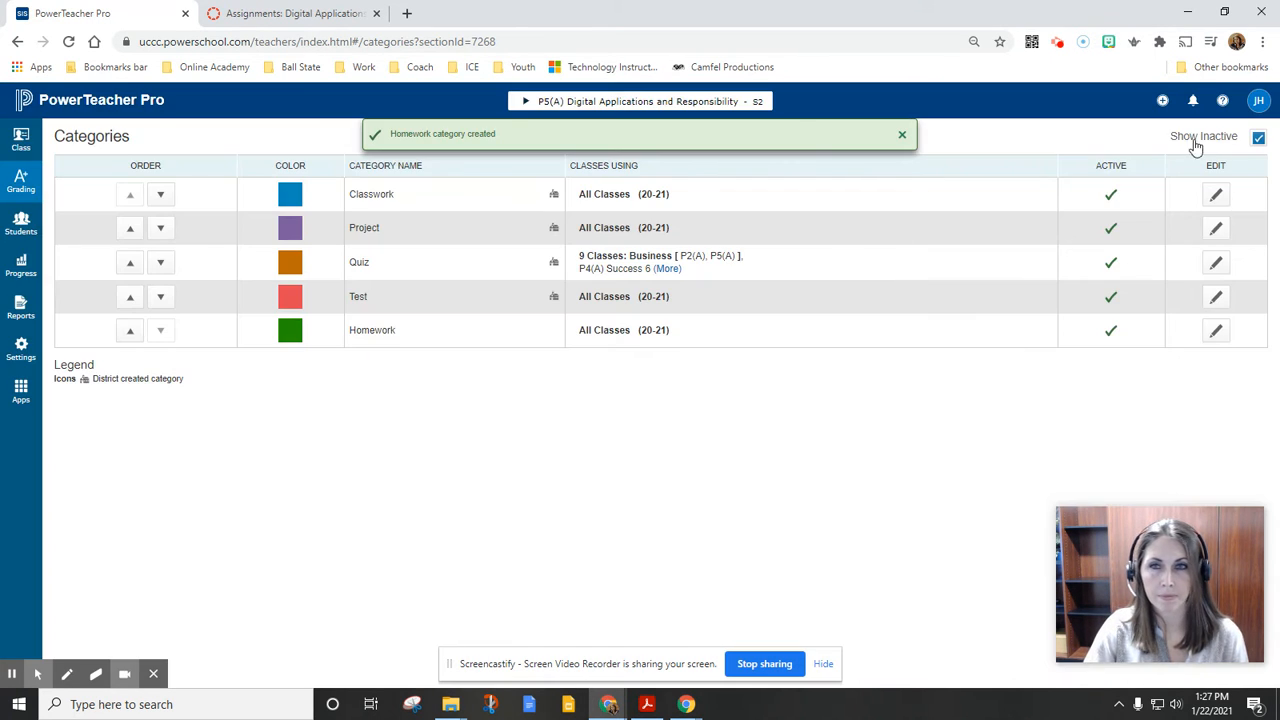
Create a grading category named Participation with the color teal and save it
{"action": "left_click", "coordinate": [1162, 100]}
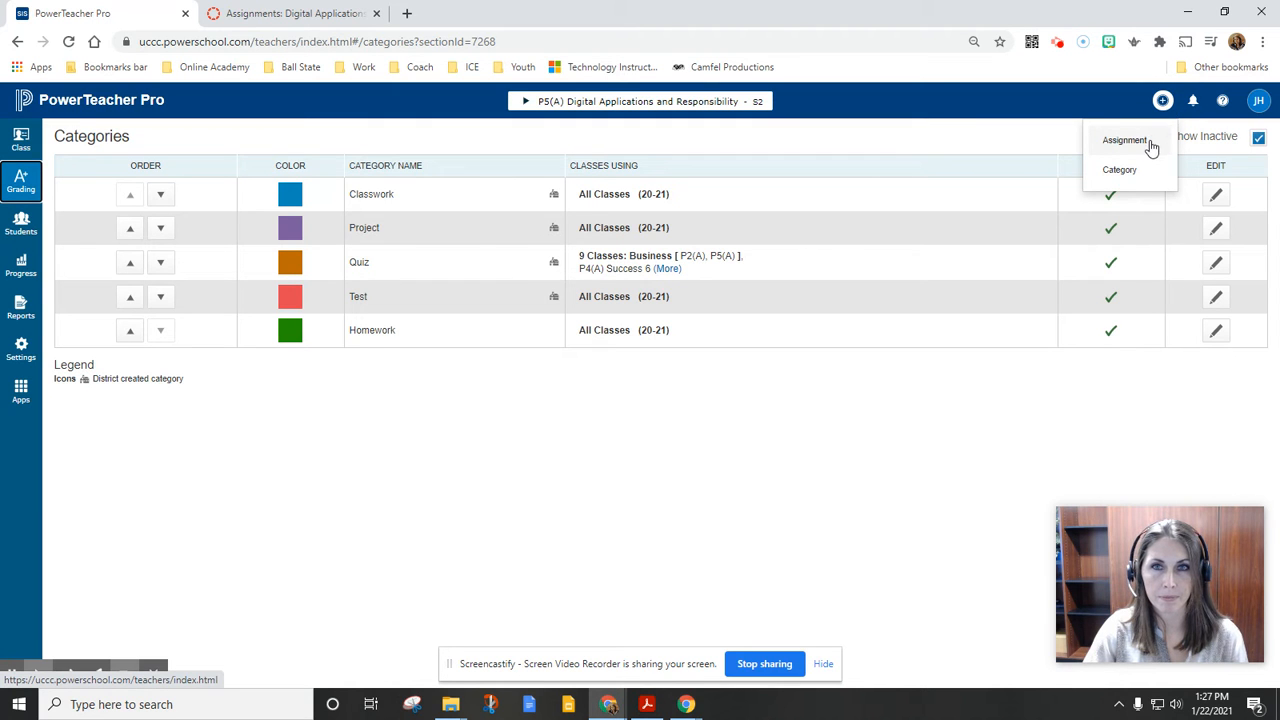
{"action": "left_click", "coordinate": [1147, 172]}
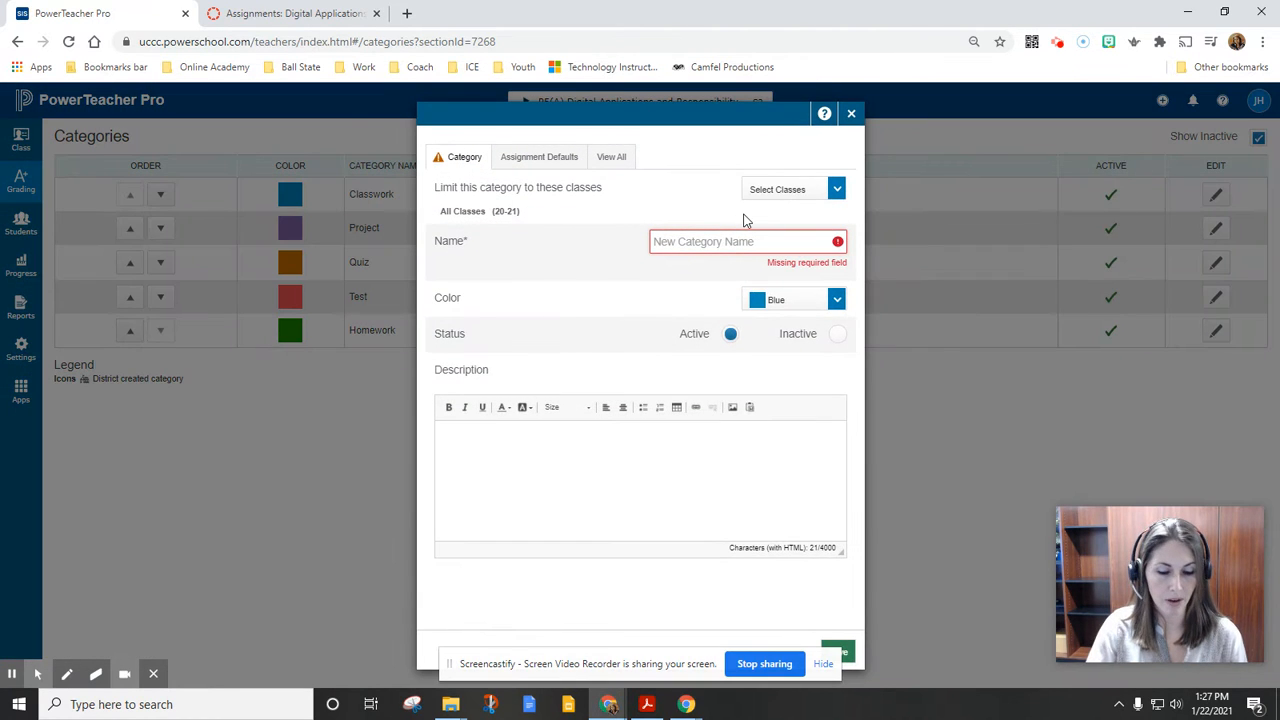
{"action": "type", "text": "Par"}
{"action": "key", "text": "Down"}
{"action": "key", "text": "Return"}
{"action": "left_click", "coordinate": [808, 284]}
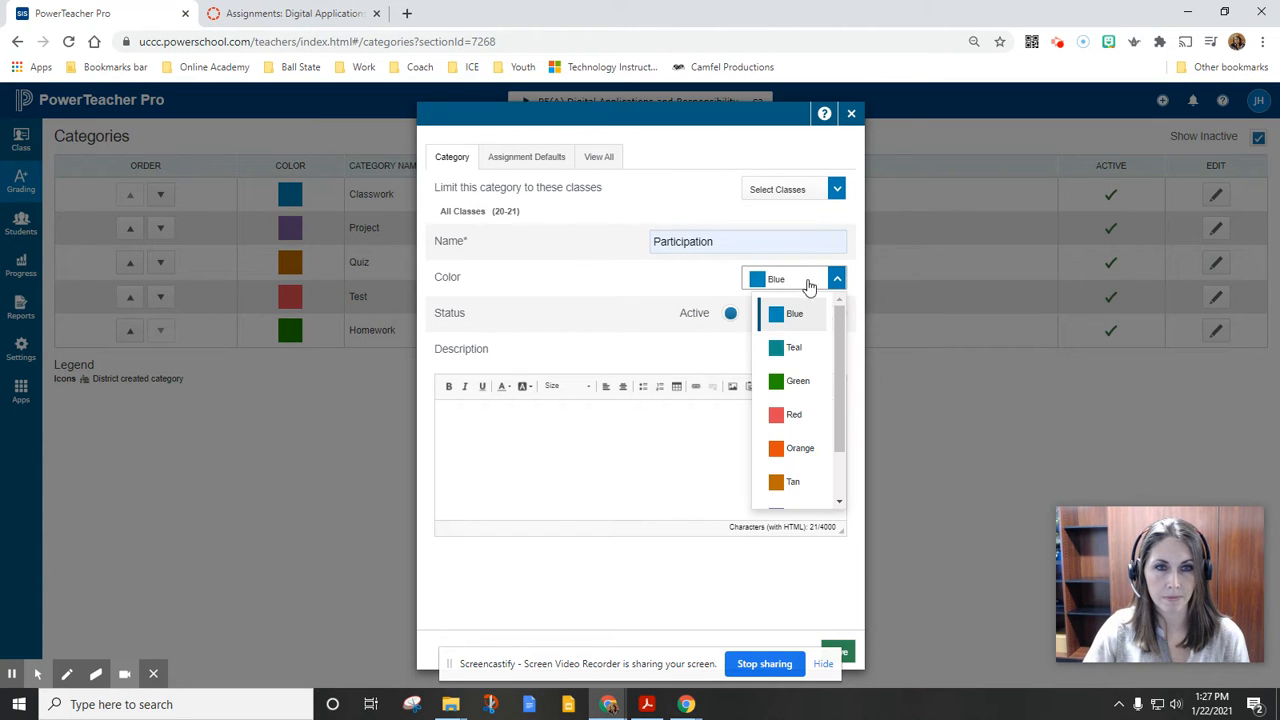
{"action": "left_click", "coordinate": [810, 350]}
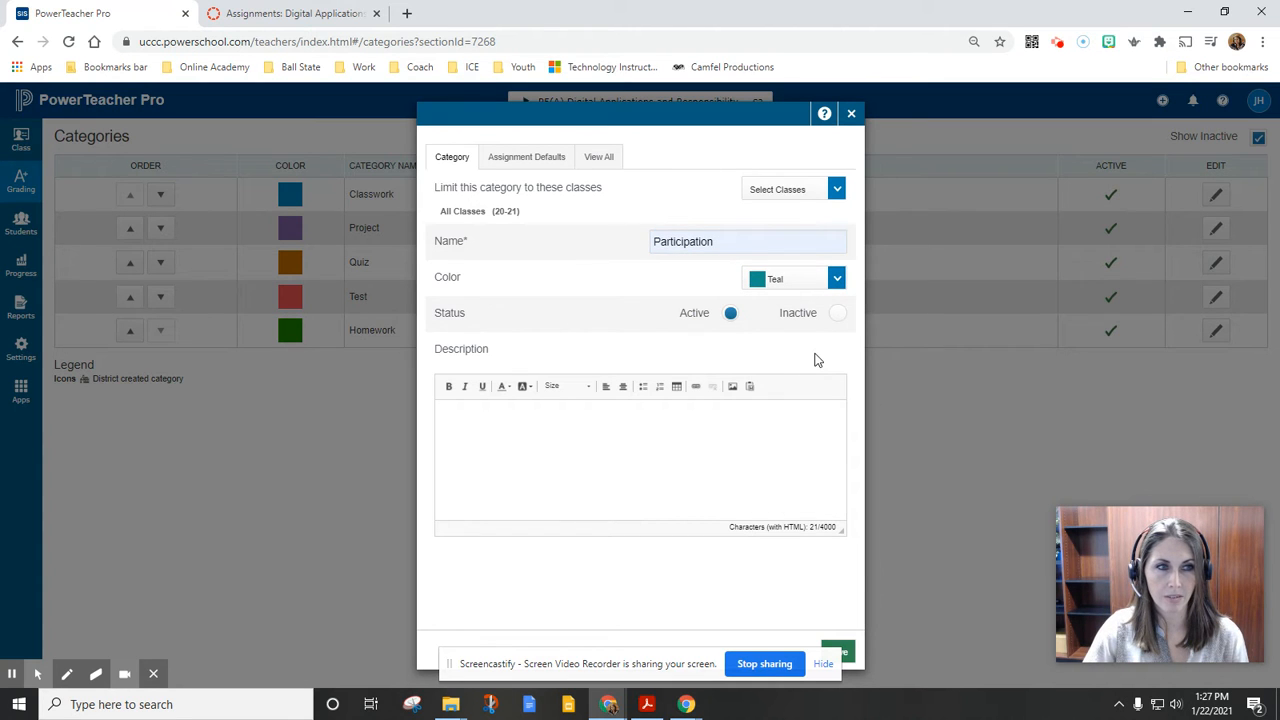
{"action": "left_click", "coordinate": [845, 652]}
{"action": "left_click", "coordinate": [823, 666]}
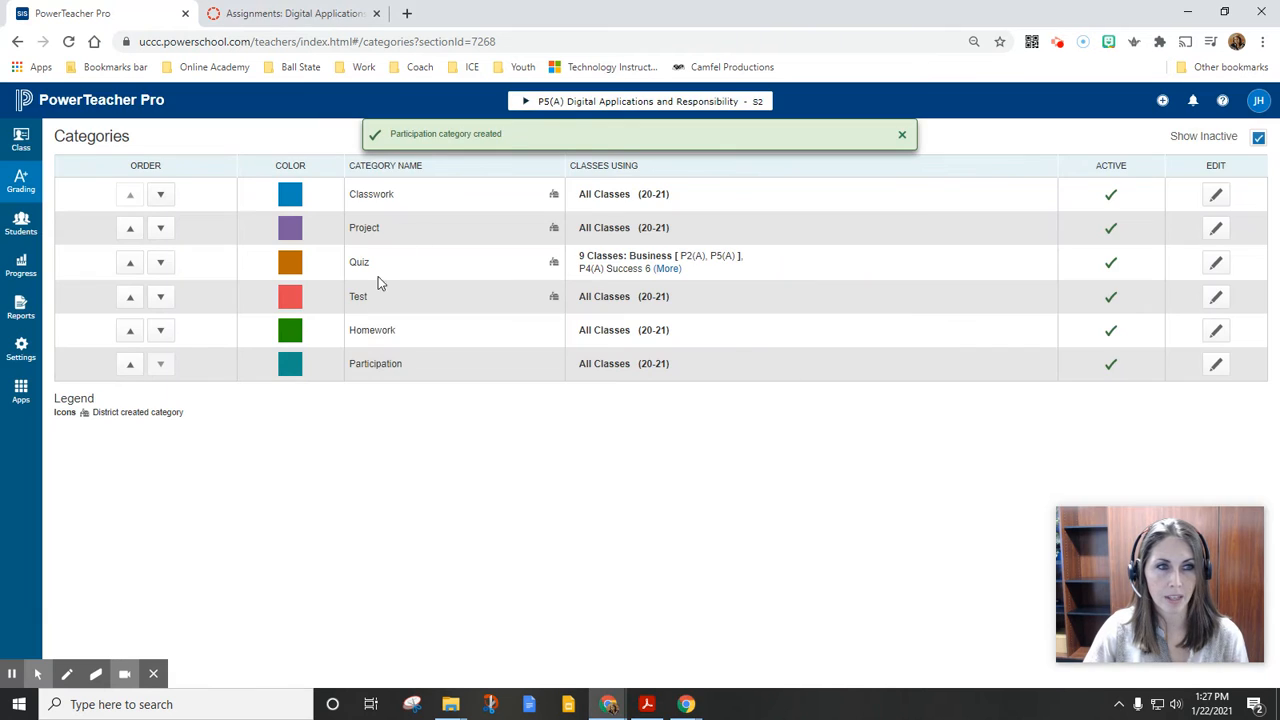
Set the Quiz category's status to inactive and save it
{"action": "left_click", "coordinate": [1216, 262]}
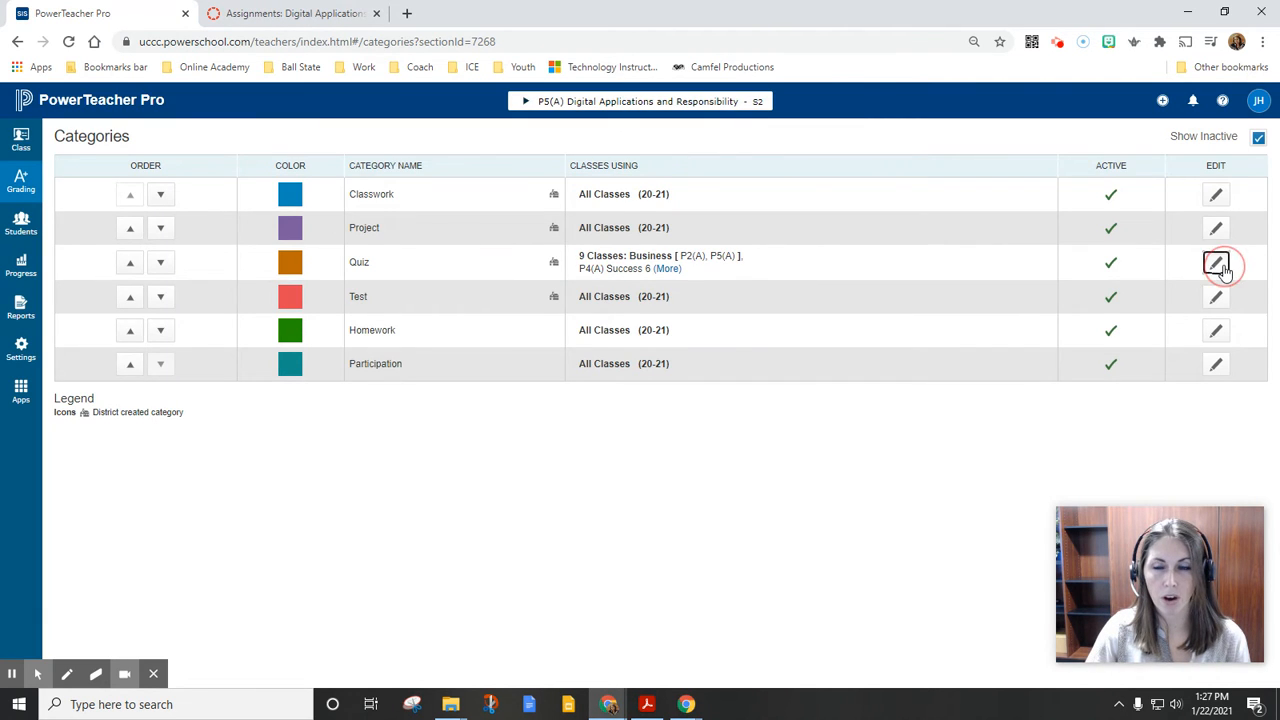
{"action": "left_click", "coordinate": [837, 325]}
{"action": "left_click", "coordinate": [840, 651]}
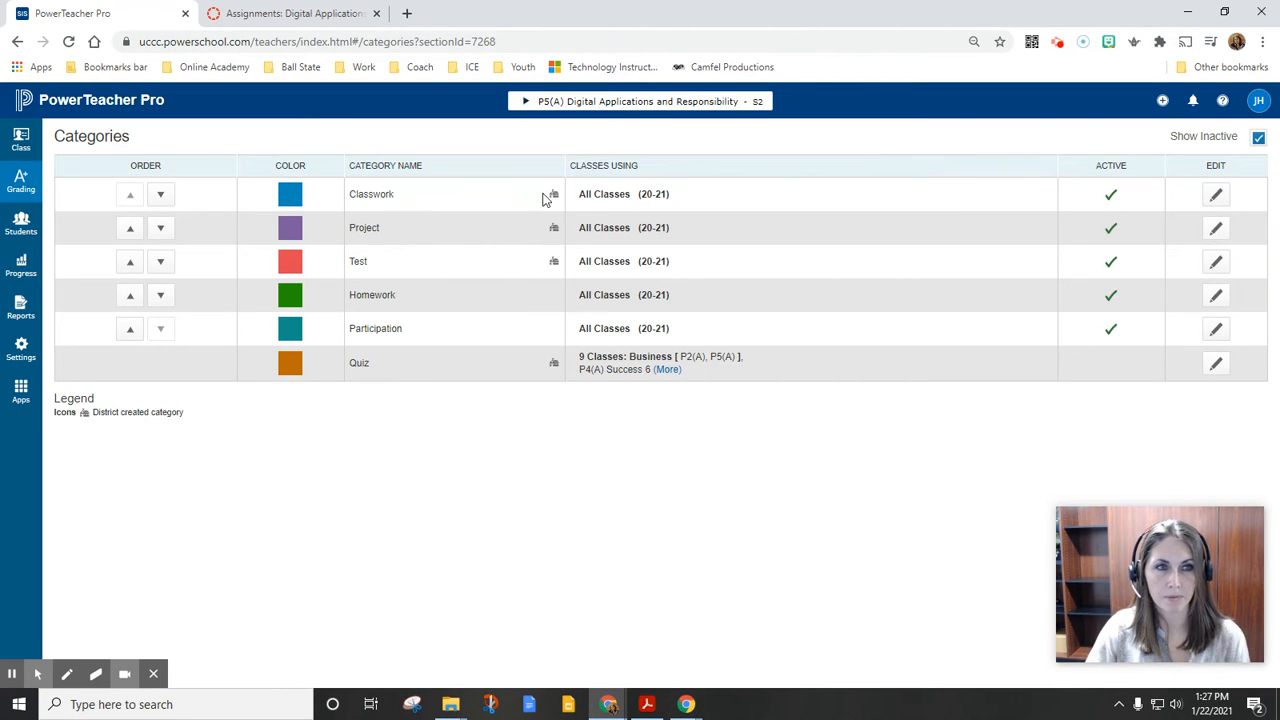
Set the Classwork category's status to inactive, save it, and hide inactive categories from the list
{"action": "left_click", "coordinate": [1215, 195]}
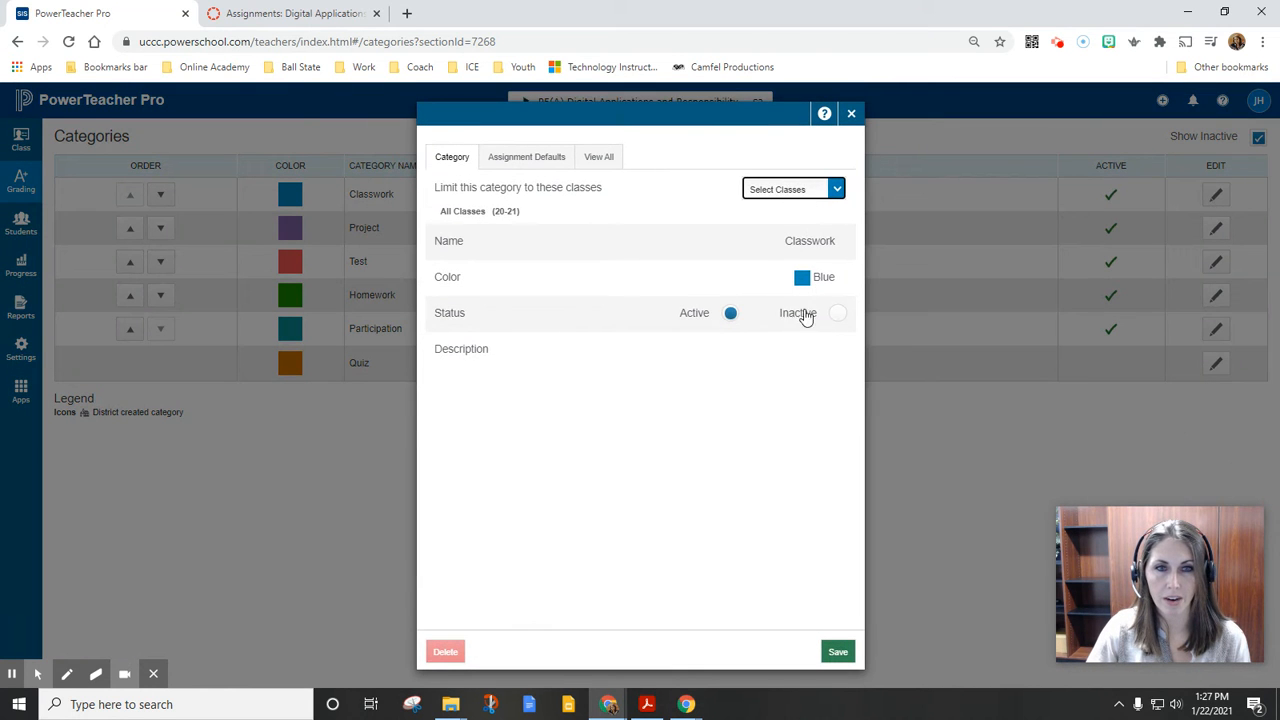
{"action": "left_click", "coordinate": [837, 313]}
{"action": "left_click", "coordinate": [841, 650]}
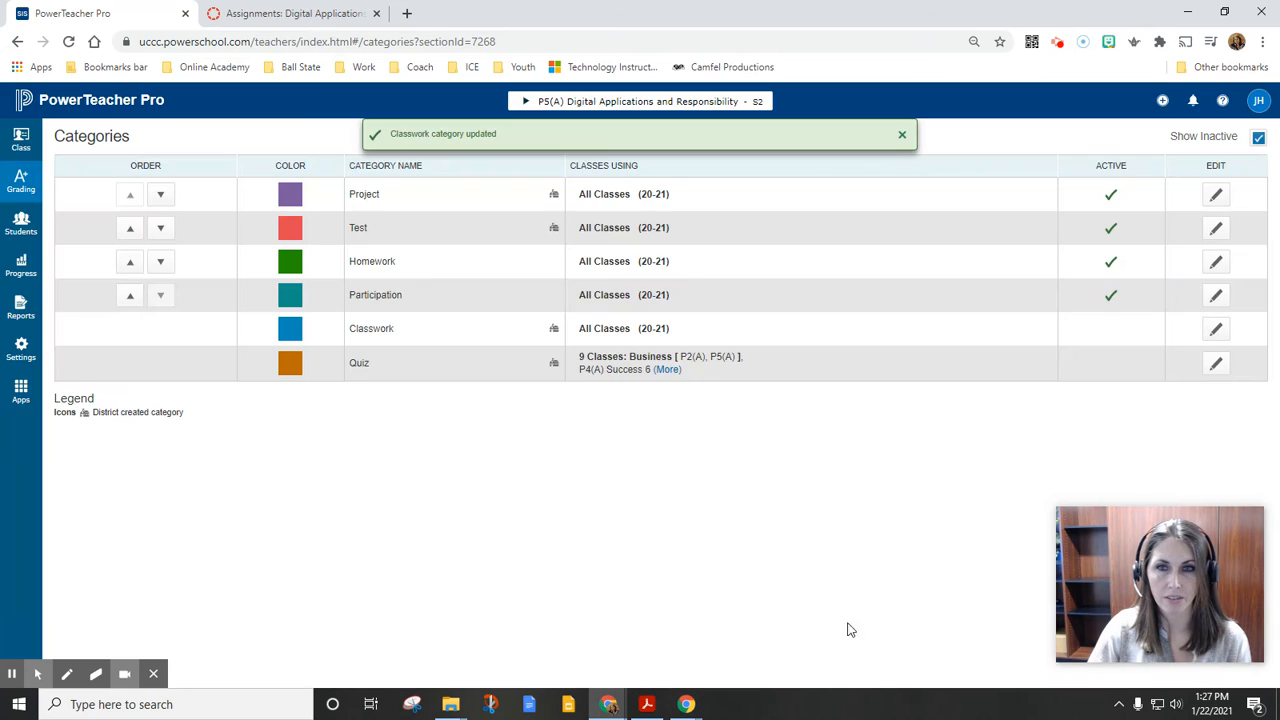
{"action": "left_click", "coordinate": [1258, 139]}
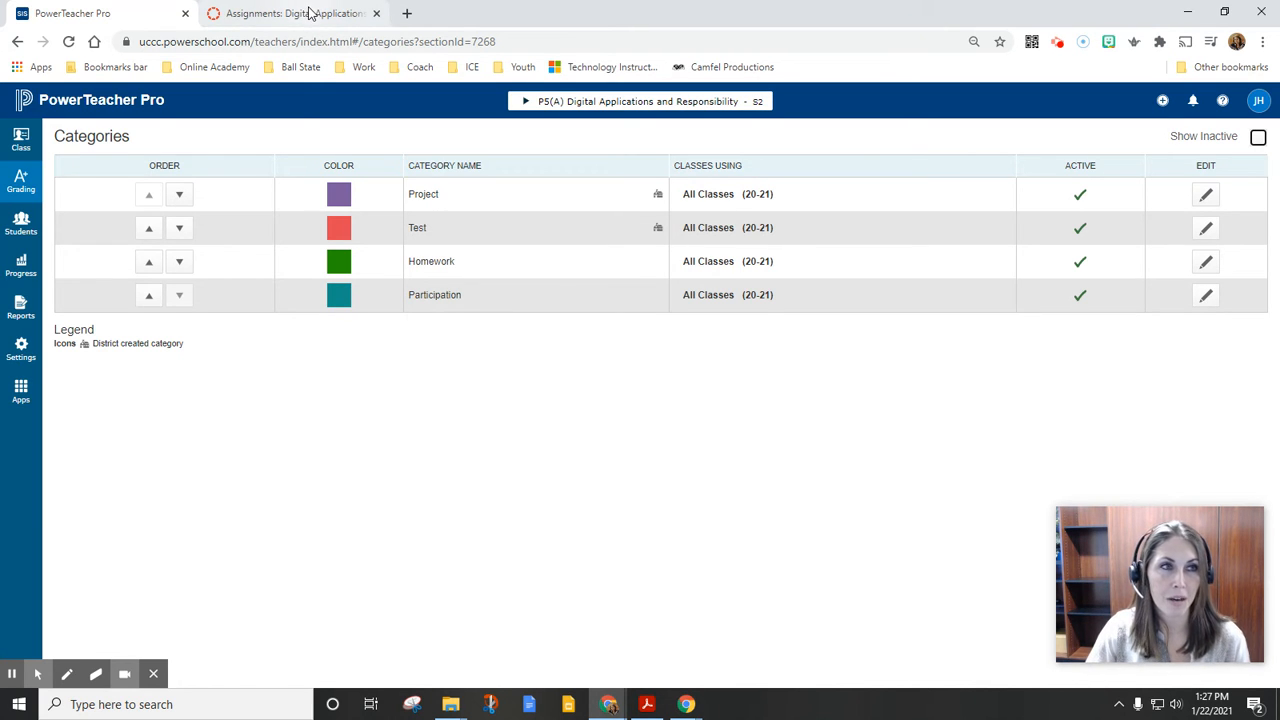
Switch to the course's Assignments page in Canvas, import the assignment groups, and reload the page
{"action": "left_click", "coordinate": [240, 14]}
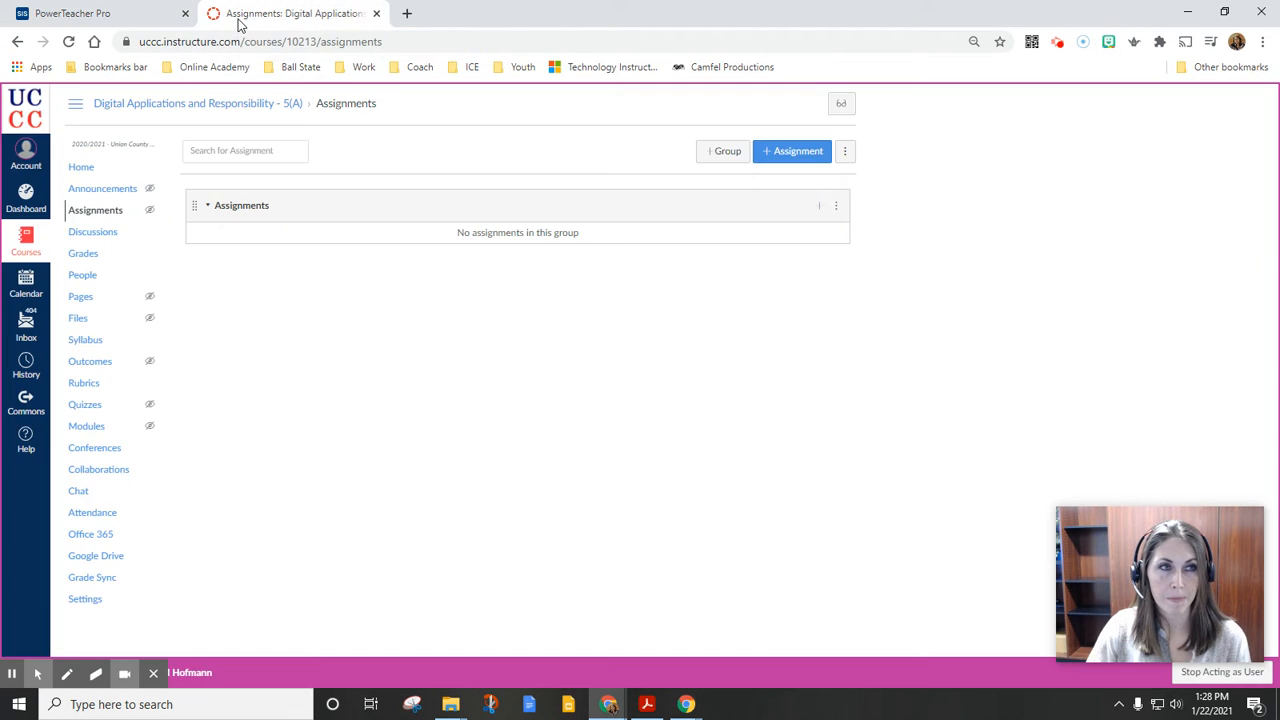
{"action": "left_click", "coordinate": [845, 158]}
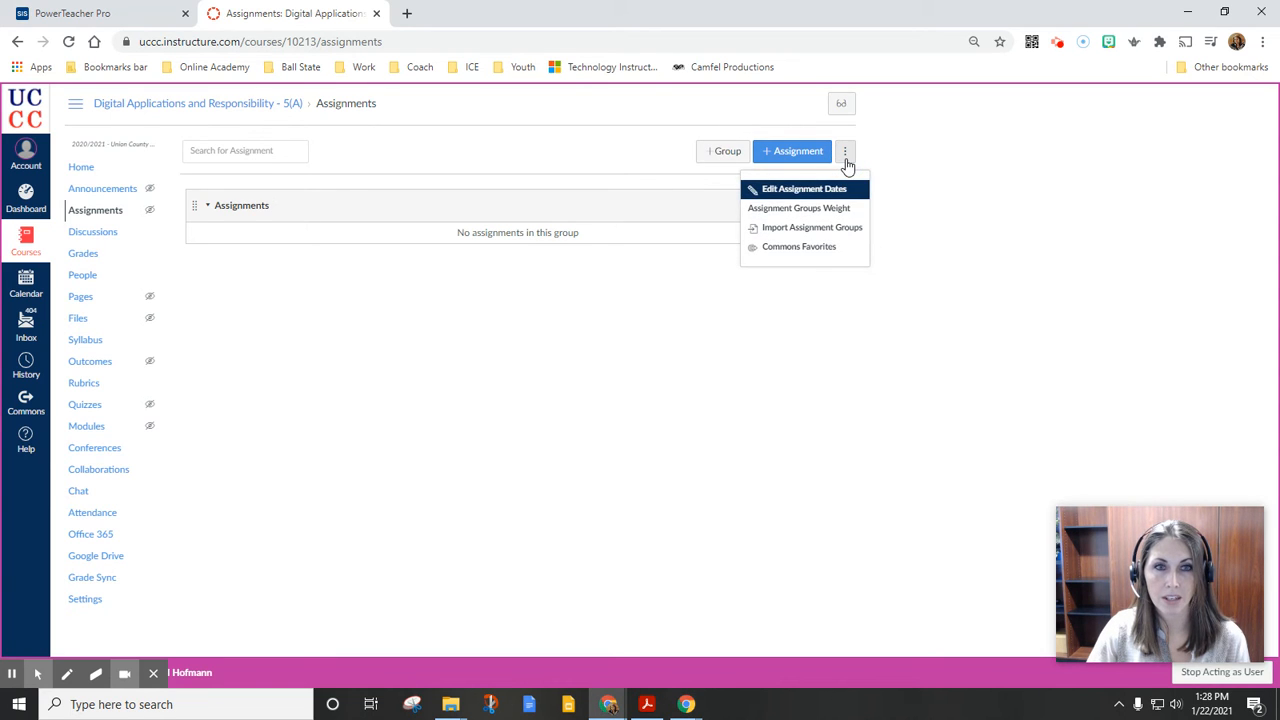
{"action": "left_click", "coordinate": [858, 228]}
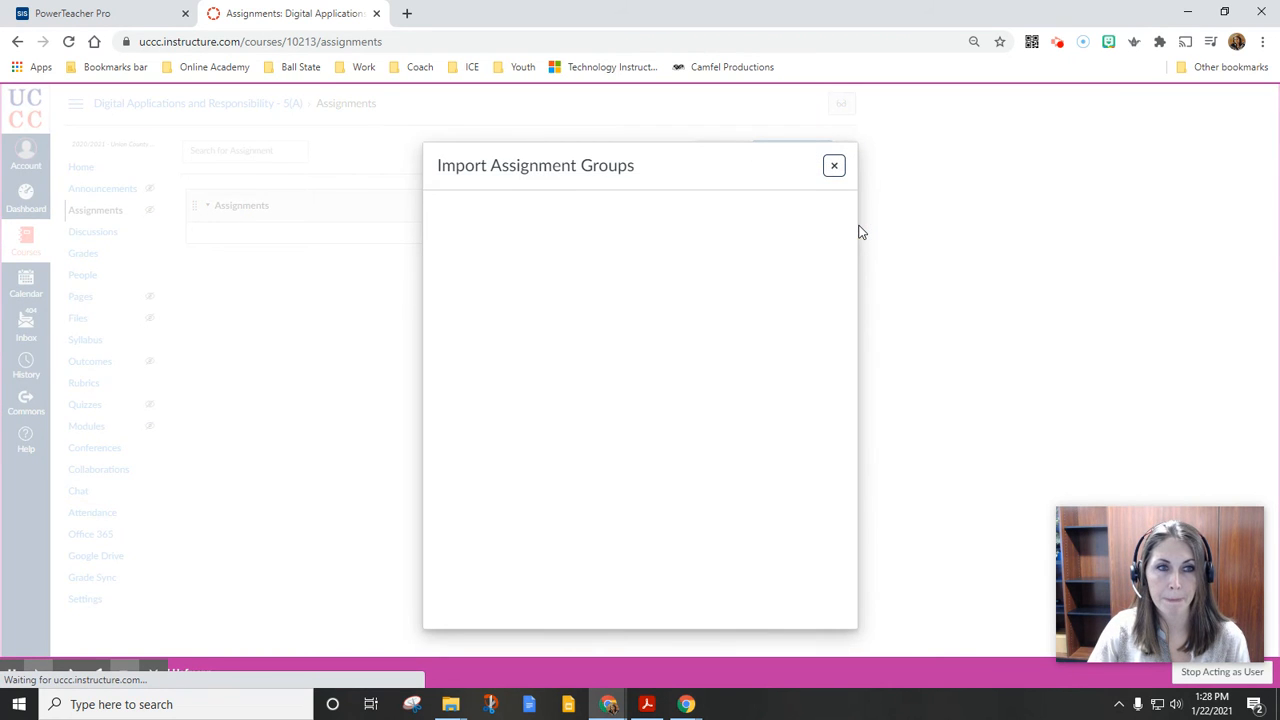
{"action": "left_click", "coordinate": [834, 167]}
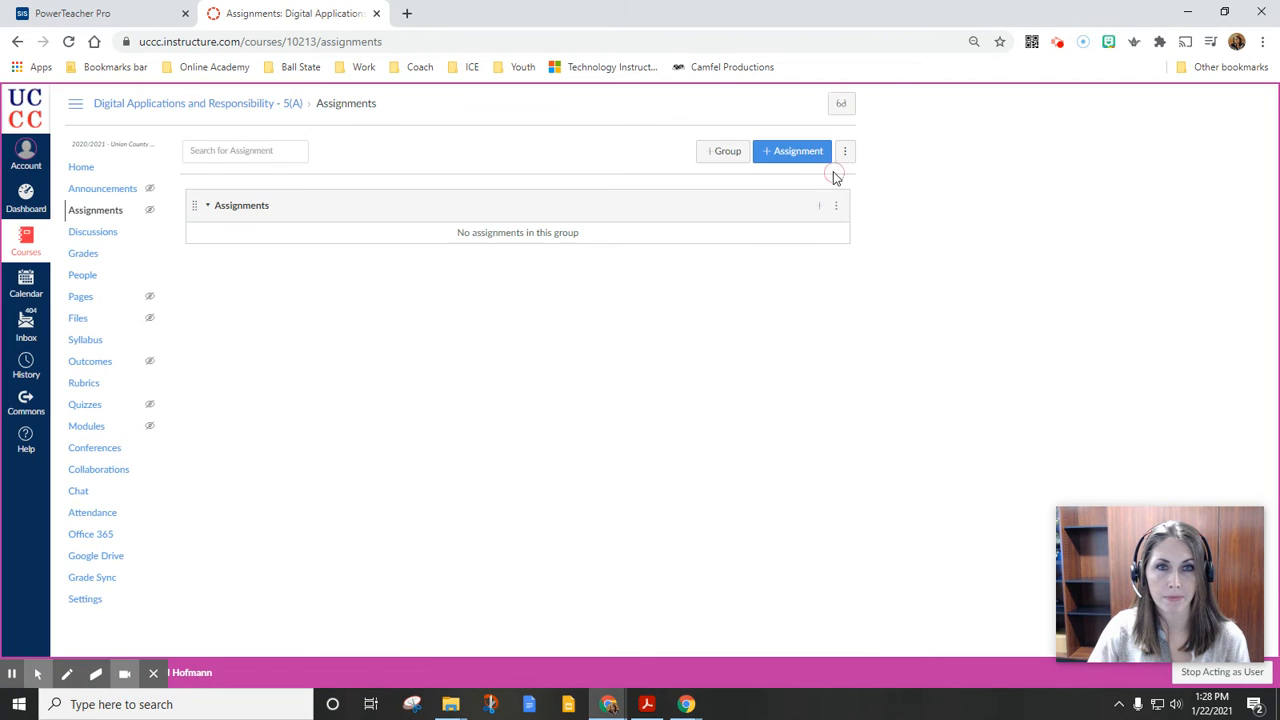
{"action": "left_click", "coordinate": [69, 41]}
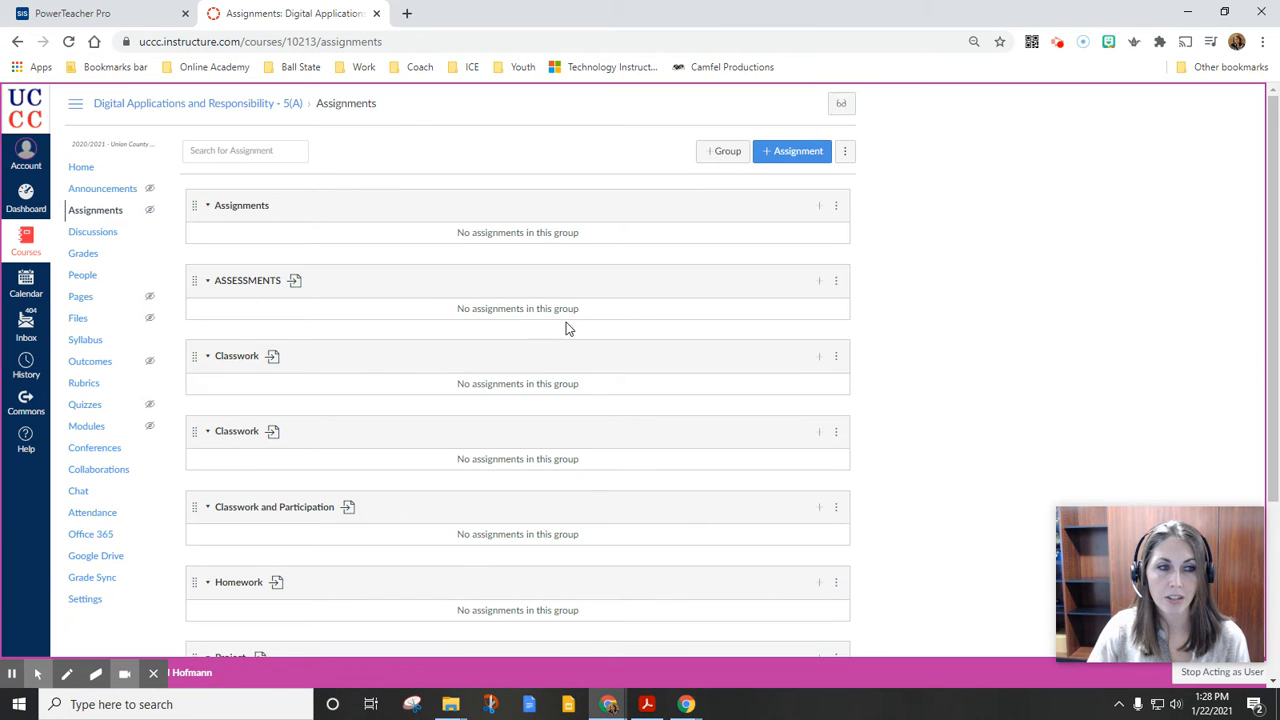
Delete the Quiz assignment group from the course and confirm the deletion
{"action": "scroll", "coordinate": [560, 330], "scroll_direction": "down", "scroll_amount": 2}
{"action": "scroll", "coordinate": [783, 457], "scroll_direction": "down", "scroll_amount": 1}
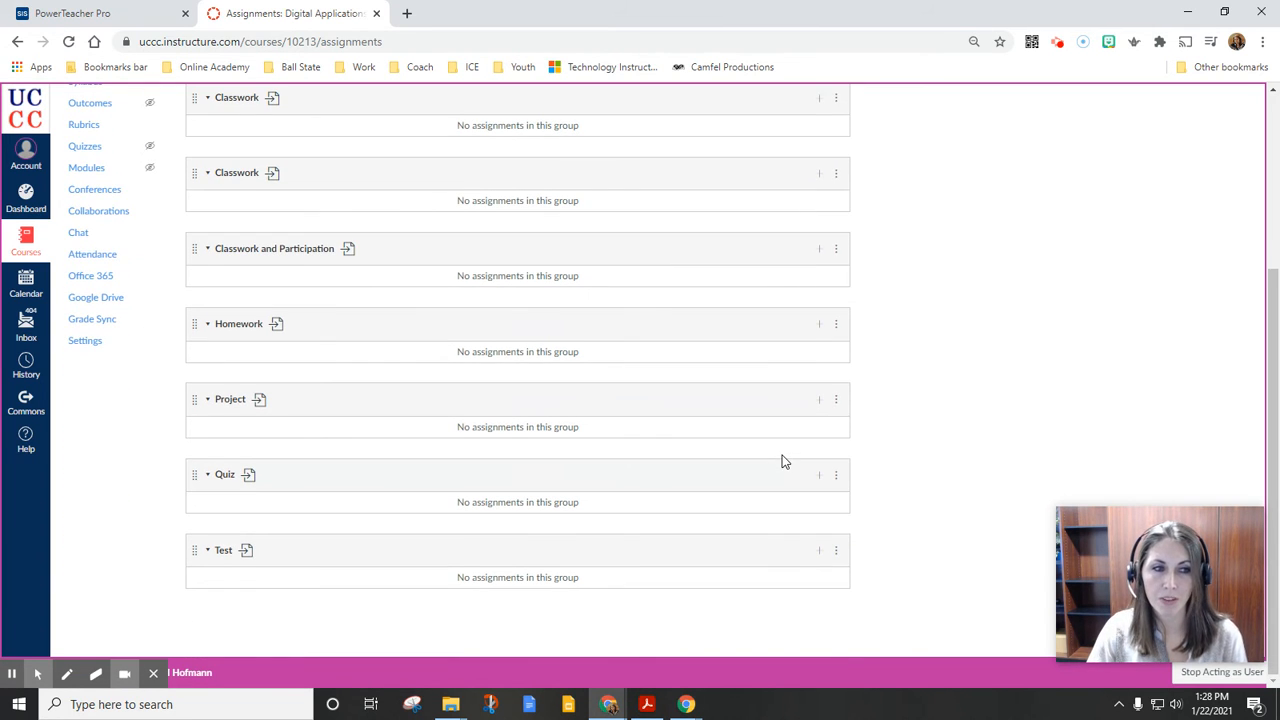
{"action": "left_click", "coordinate": [836, 476]}
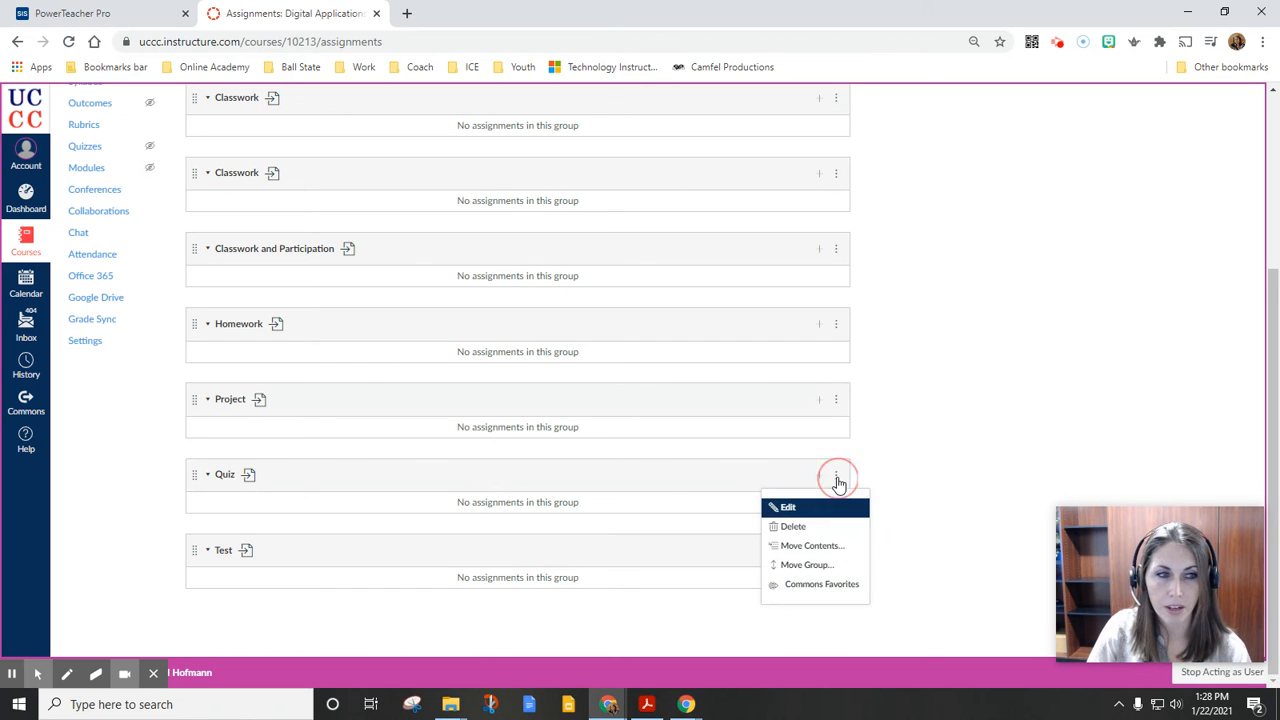
{"action": "left_click", "coordinate": [830, 526]}
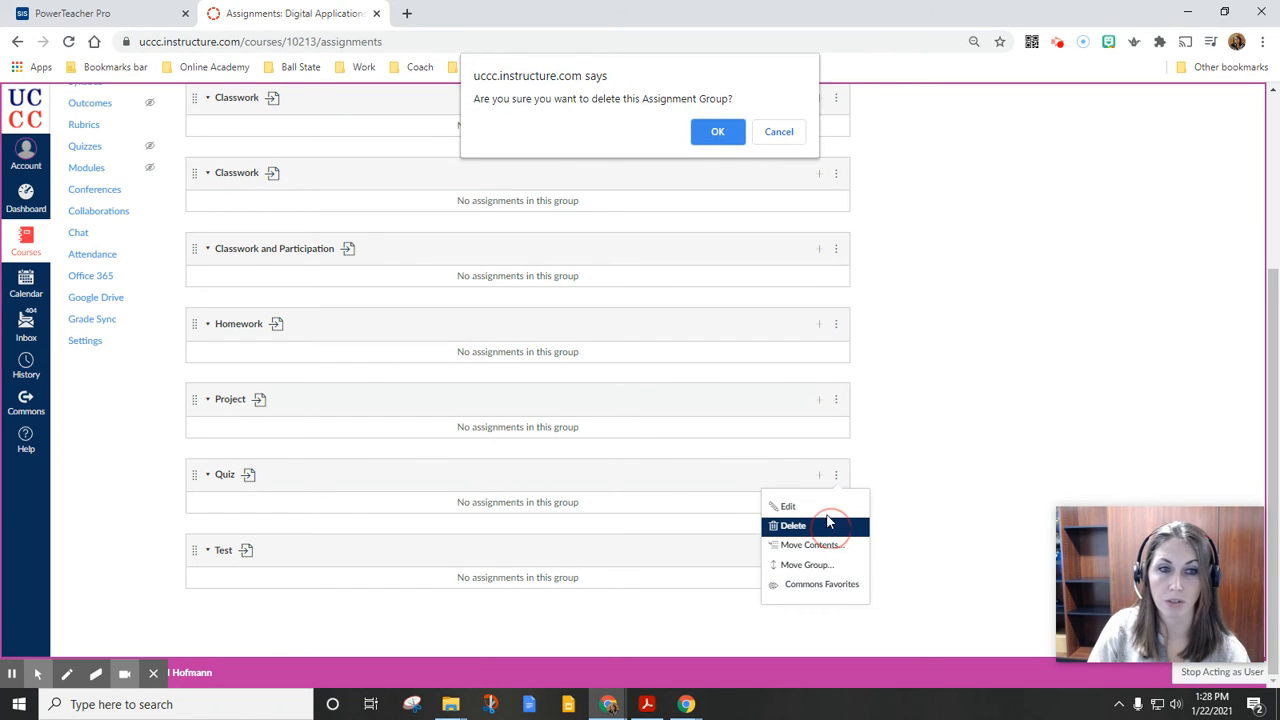
{"action": "left_click", "coordinate": [706, 132]}
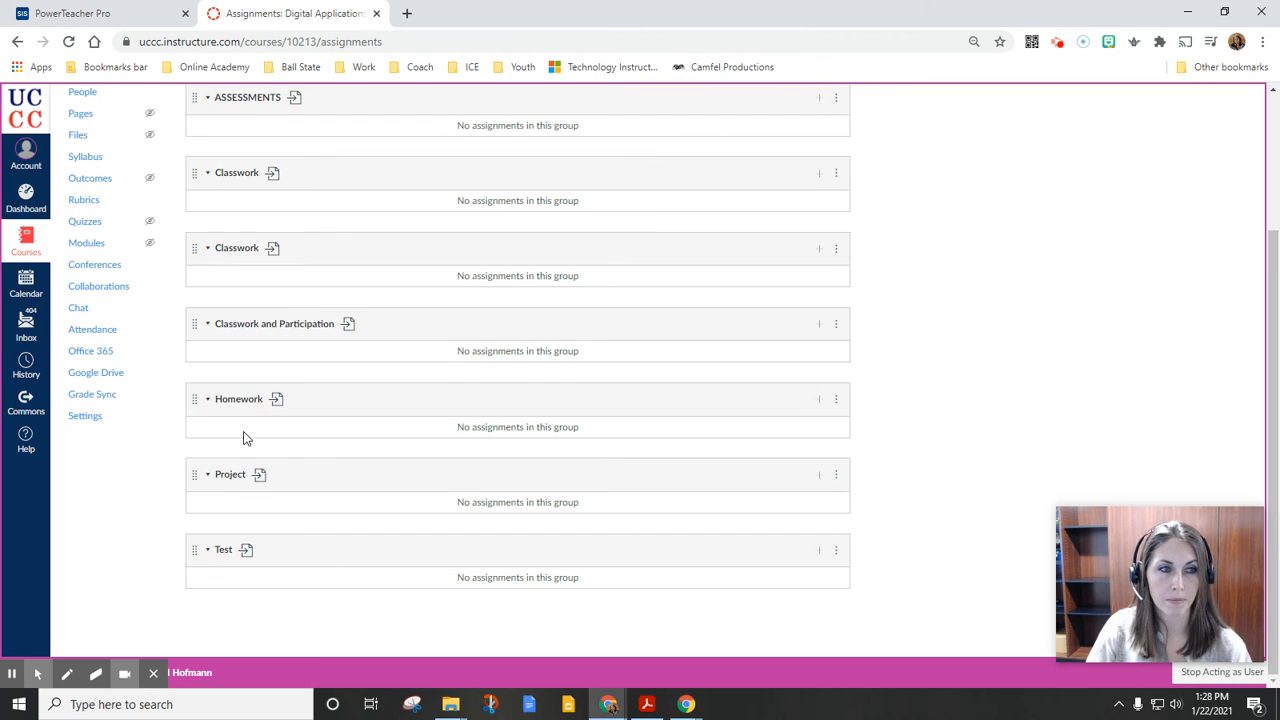
Delete the Classwork and Participation assignment group and the first of the two duplicate Classwork groups
{"action": "left_click", "coordinate": [836, 328]}
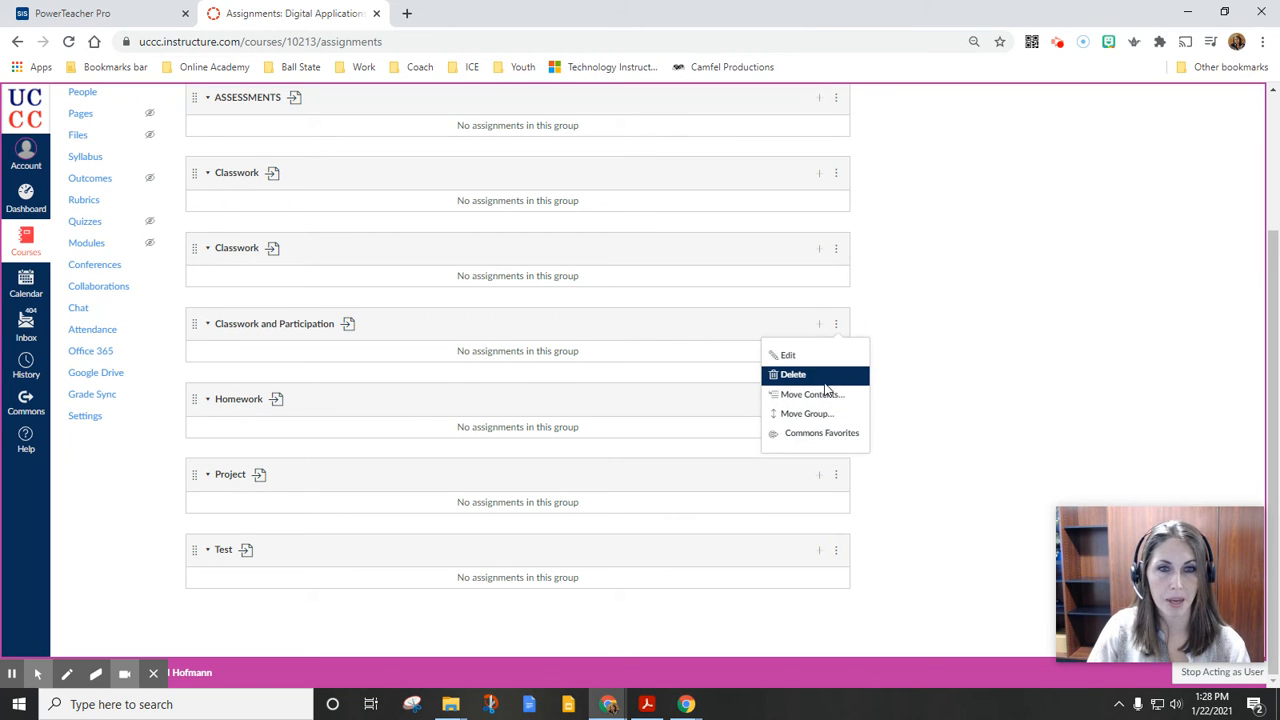
{"action": "left_click", "coordinate": [826, 380]}
{"action": "left_click", "coordinate": [717, 133]}
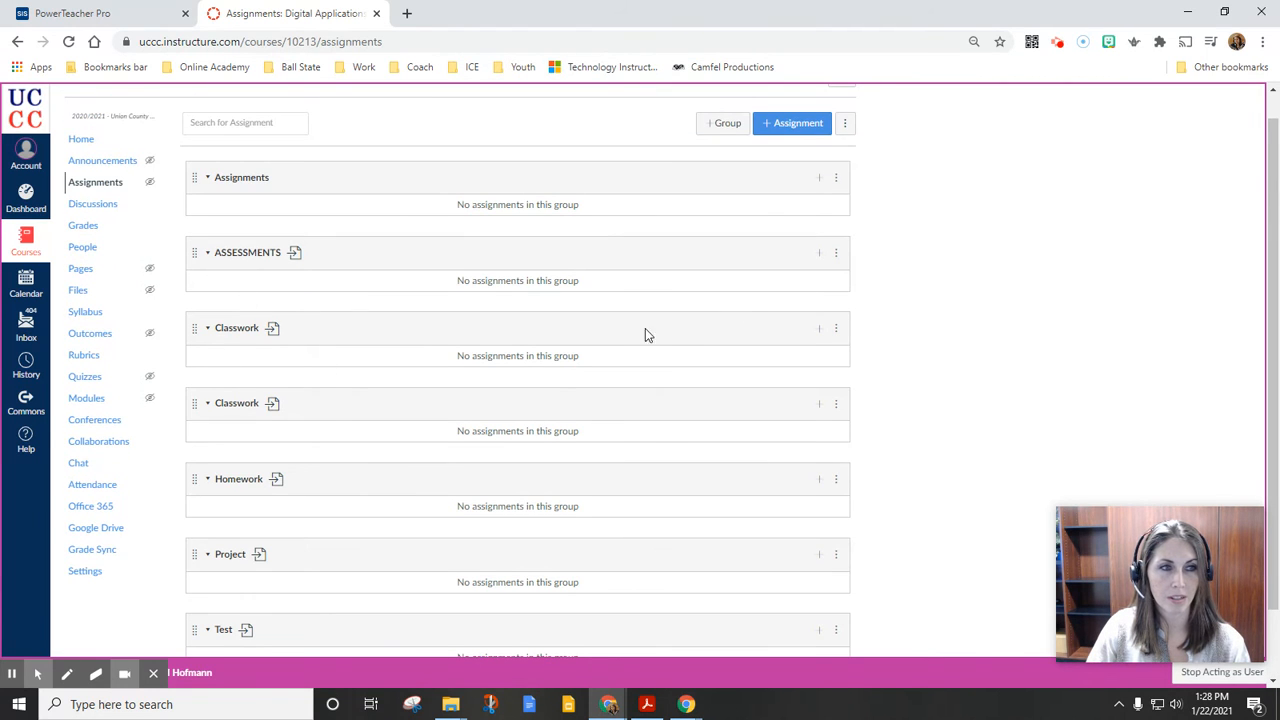
{"action": "left_click", "coordinate": [836, 330]}
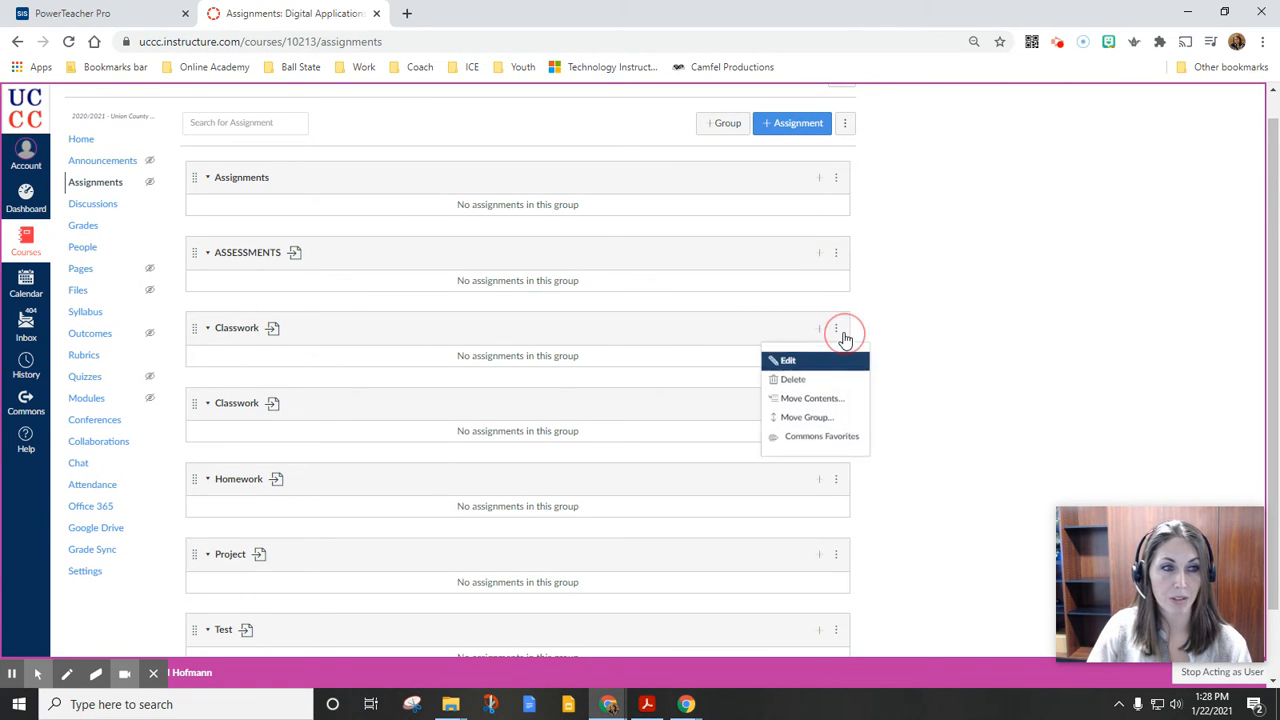
{"action": "left_click", "coordinate": [818, 380]}
{"action": "left_click", "coordinate": [706, 128]}
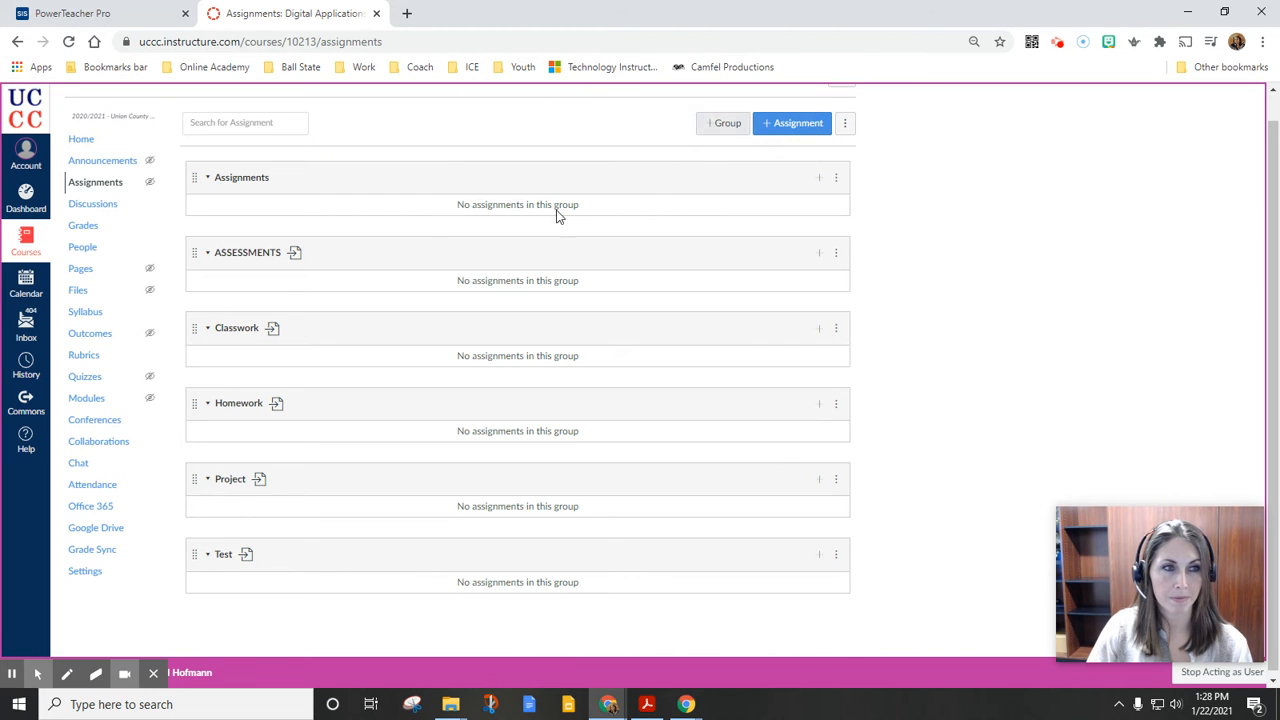
Delete the ASSESSMENTS group and the default Assignments group from the course
{"action": "left_click", "coordinate": [838, 256]}
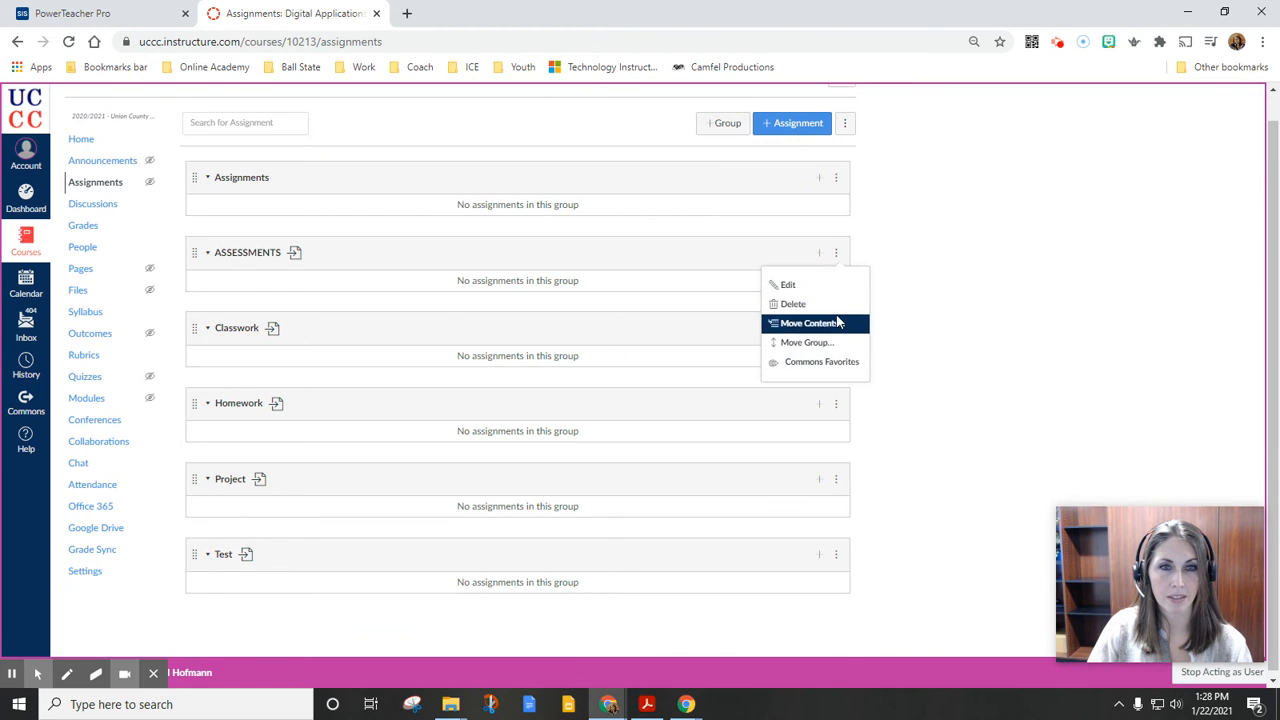
{"action": "left_click", "coordinate": [833, 306]}
{"action": "left_click", "coordinate": [720, 132]}
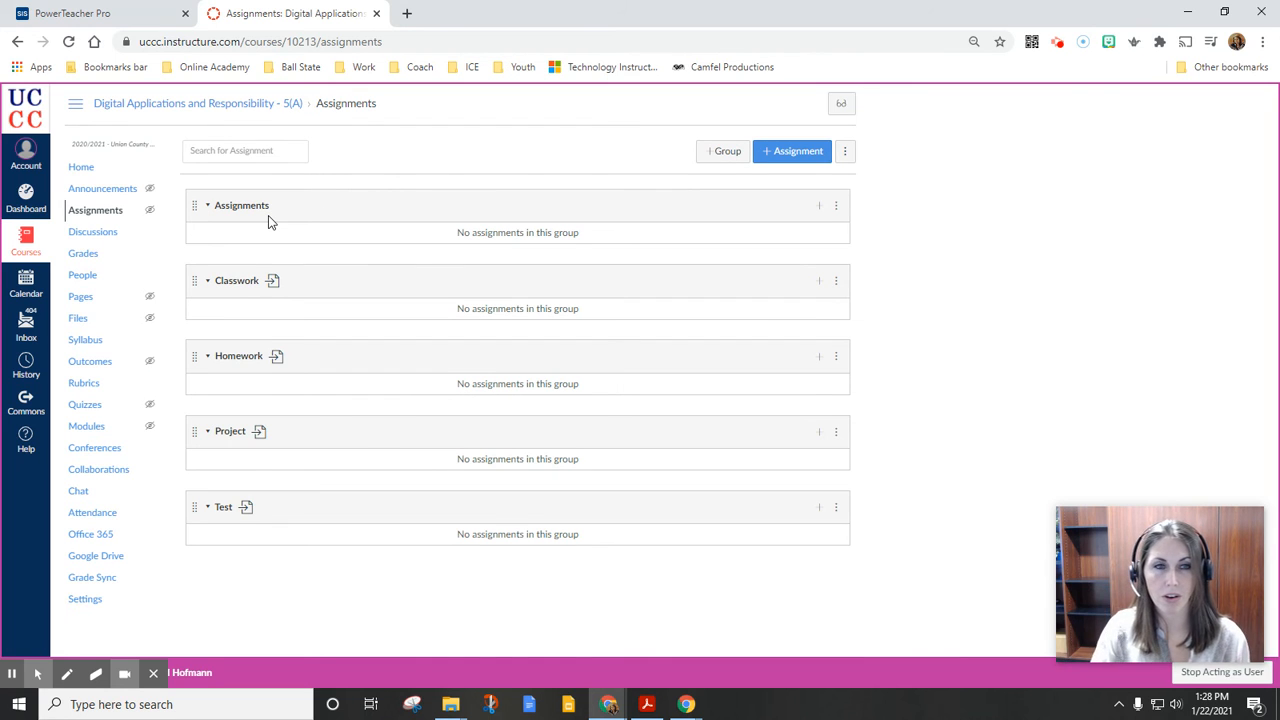
{"action": "left_click", "coordinate": [836, 205]}
{"action": "left_click", "coordinate": [829, 257]}
{"action": "left_click", "coordinate": [722, 133]}
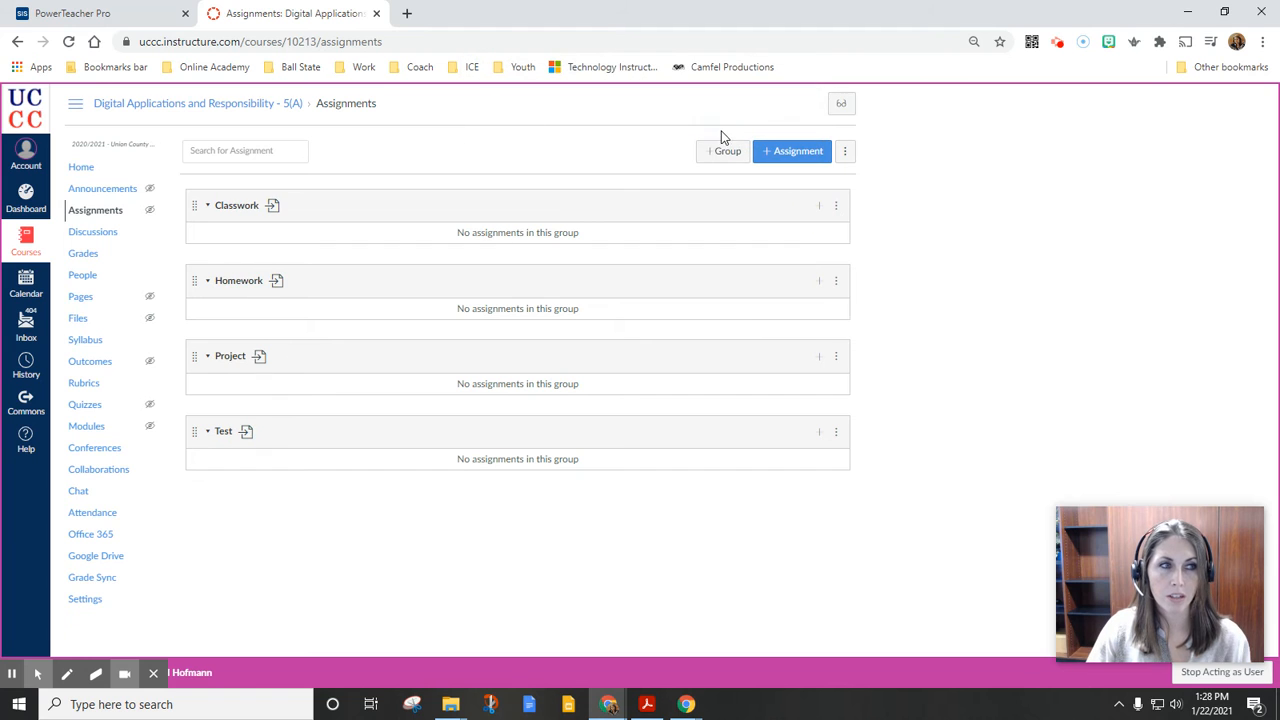
Examine the Assignment Group choices offered in a new assignment form, and cancel the form without saving
{"action": "left_click", "coordinate": [813, 153]}
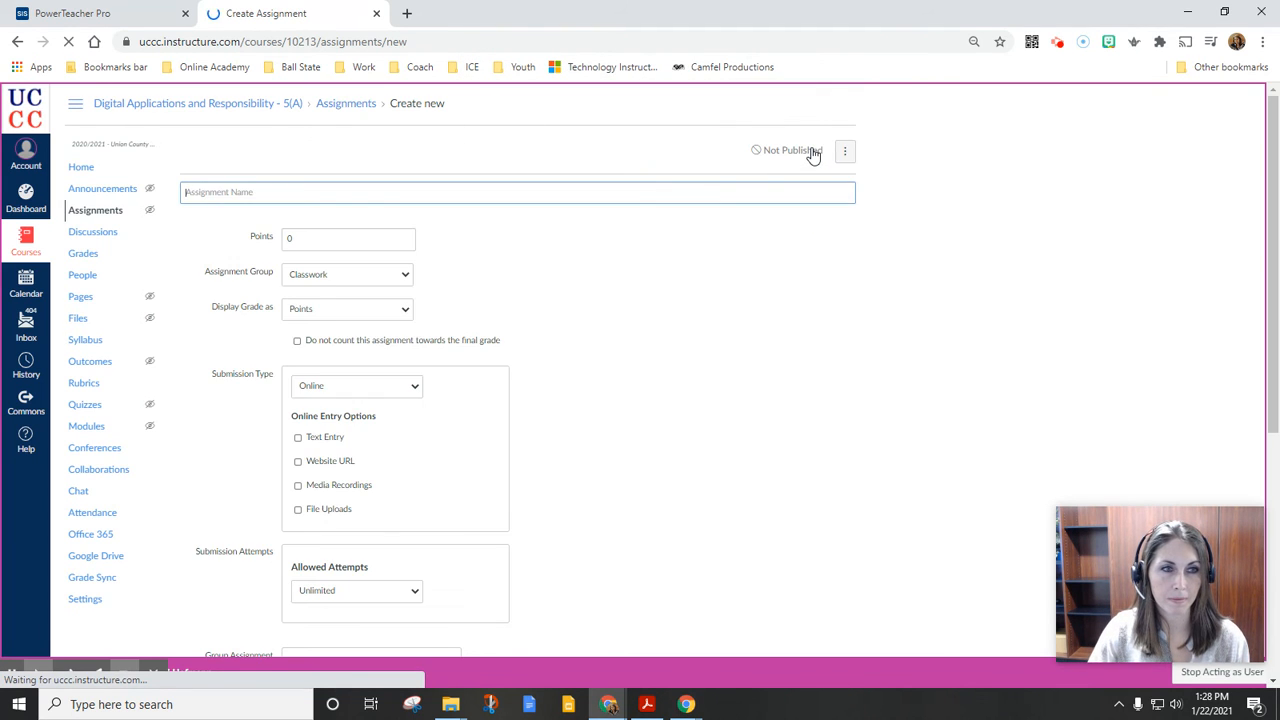
{"action": "scroll", "coordinate": [489, 374], "scroll_direction": "down", "scroll_amount": 3}
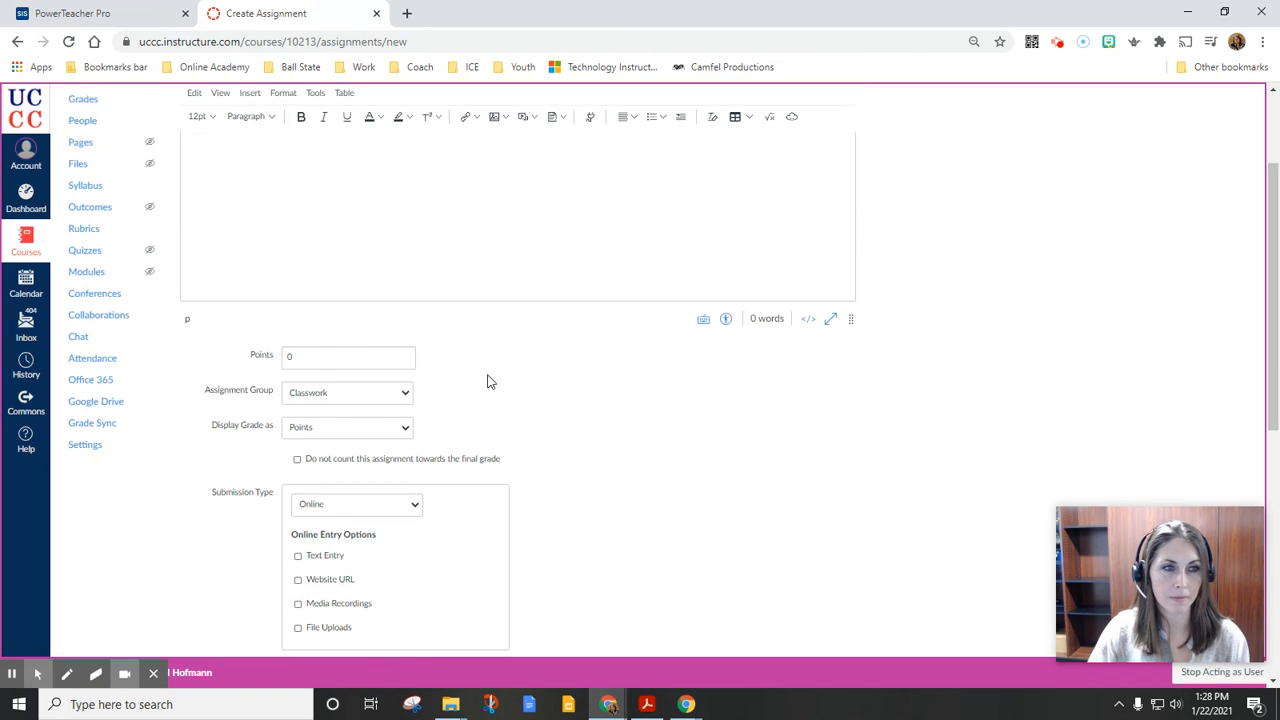
{"action": "left_click", "coordinate": [342, 389]}
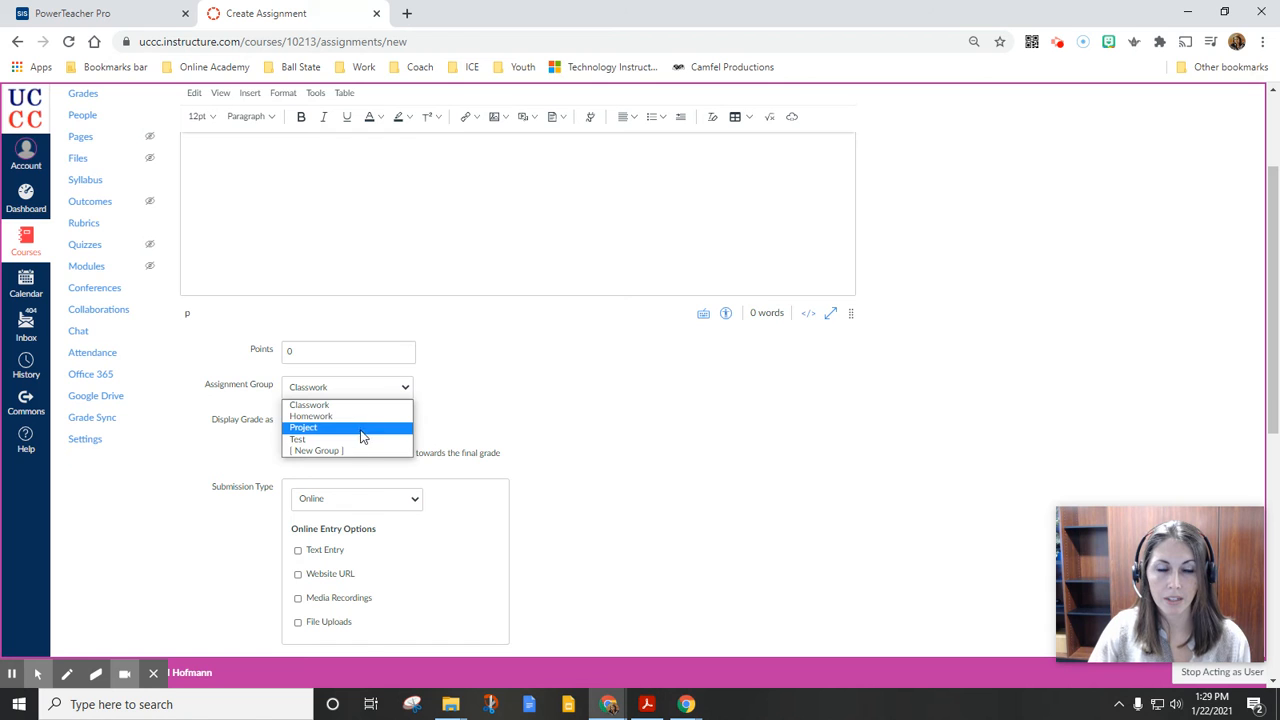
{"action": "left_click", "coordinate": [536, 430]}
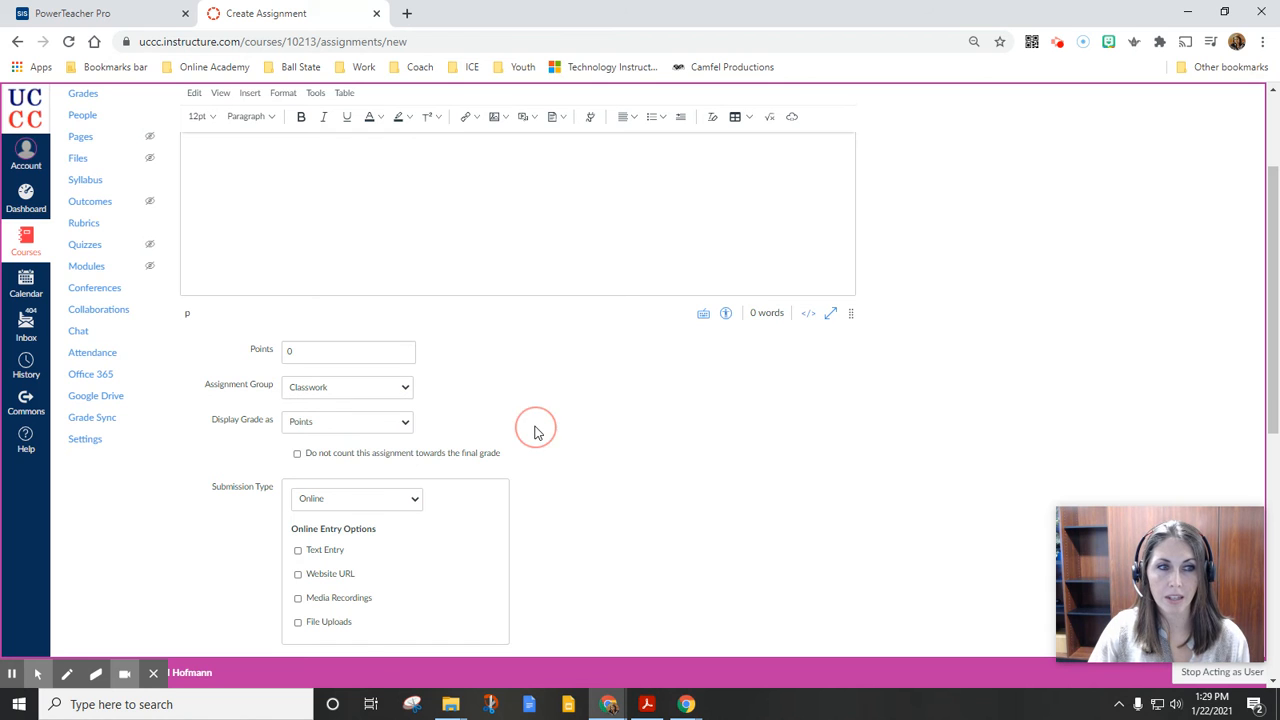
{"action": "left_click", "coordinate": [117, 16]}
{"action": "left_click", "coordinate": [302, 16]}
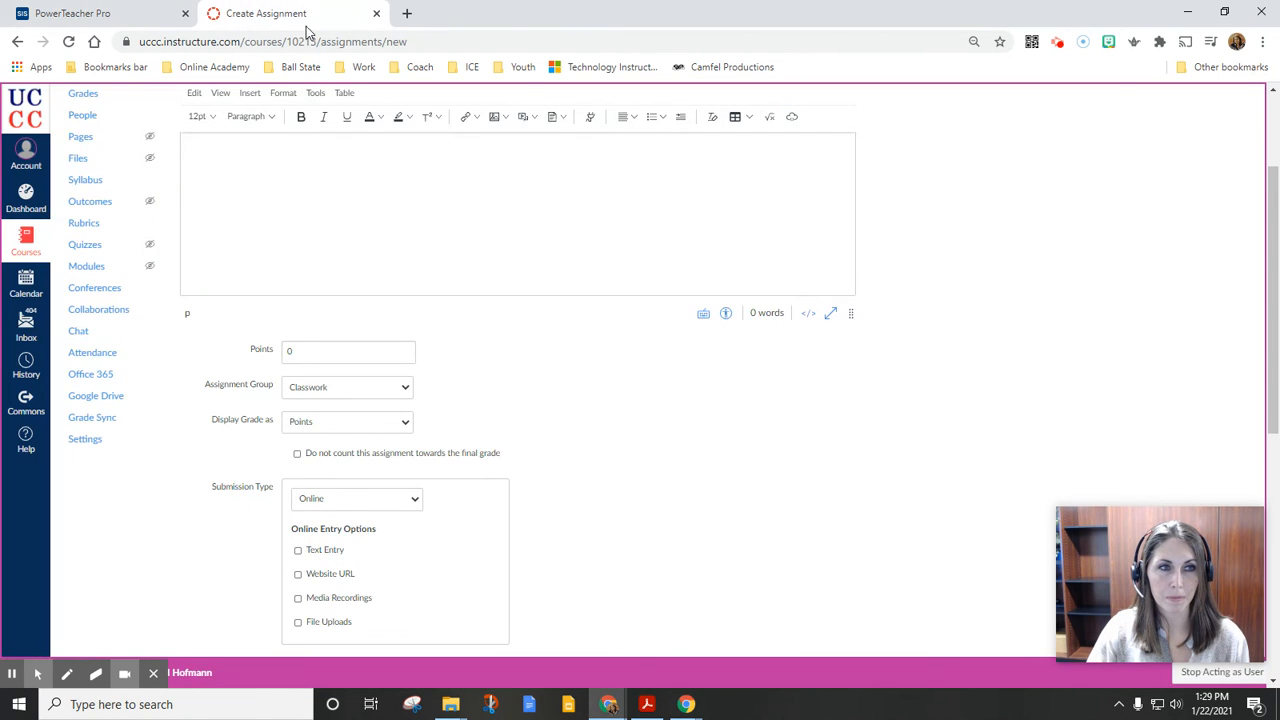
{"action": "scroll", "coordinate": [802, 415], "scroll_direction": "down", "scroll_amount": 5}
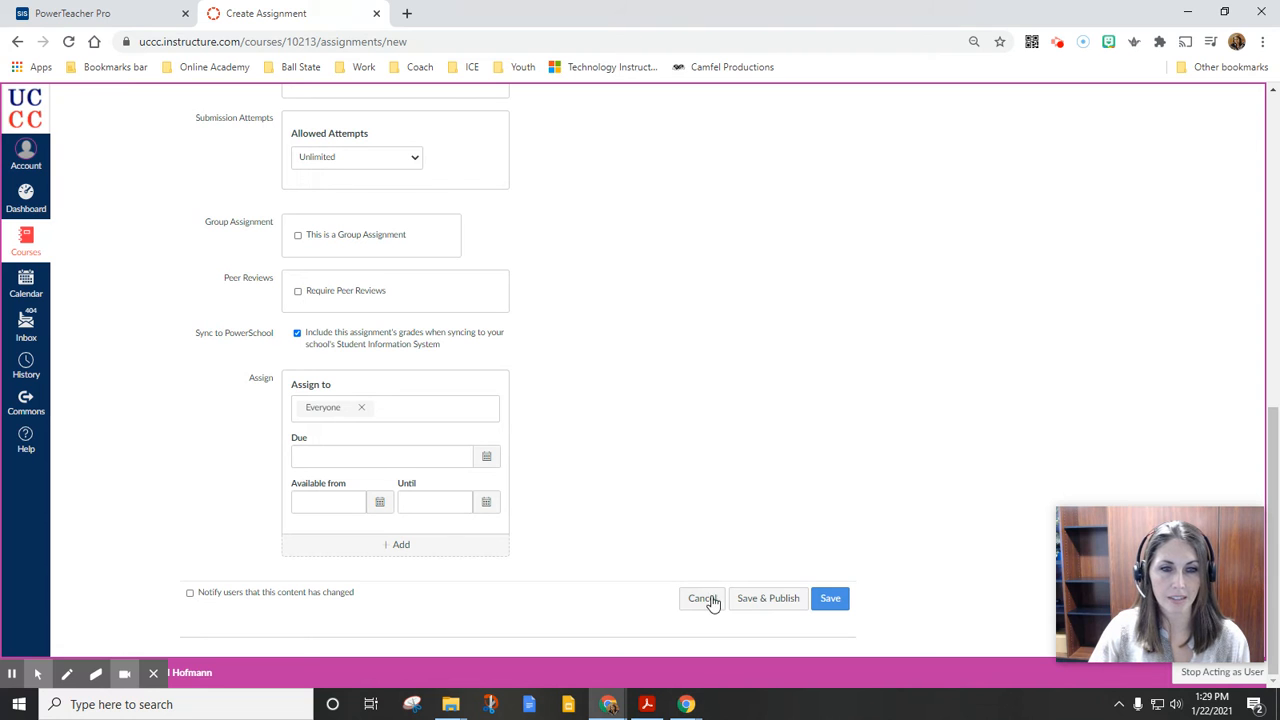
{"action": "left_click", "coordinate": [706, 600]}
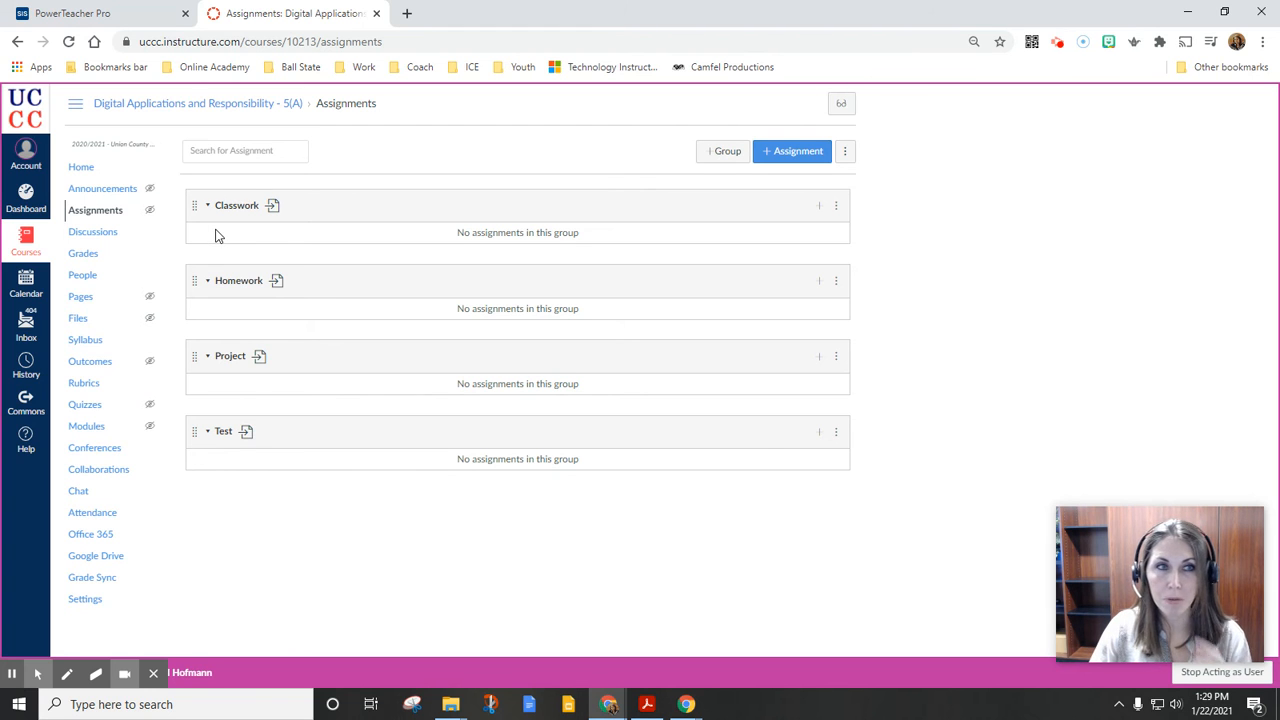
Switch to PowerTeacher Pro to view the Q3 scoresheet of the Digital Applications and Responsibility class, and return to the Canvas Assignments page
{"action": "left_click", "coordinate": [100, 12]}
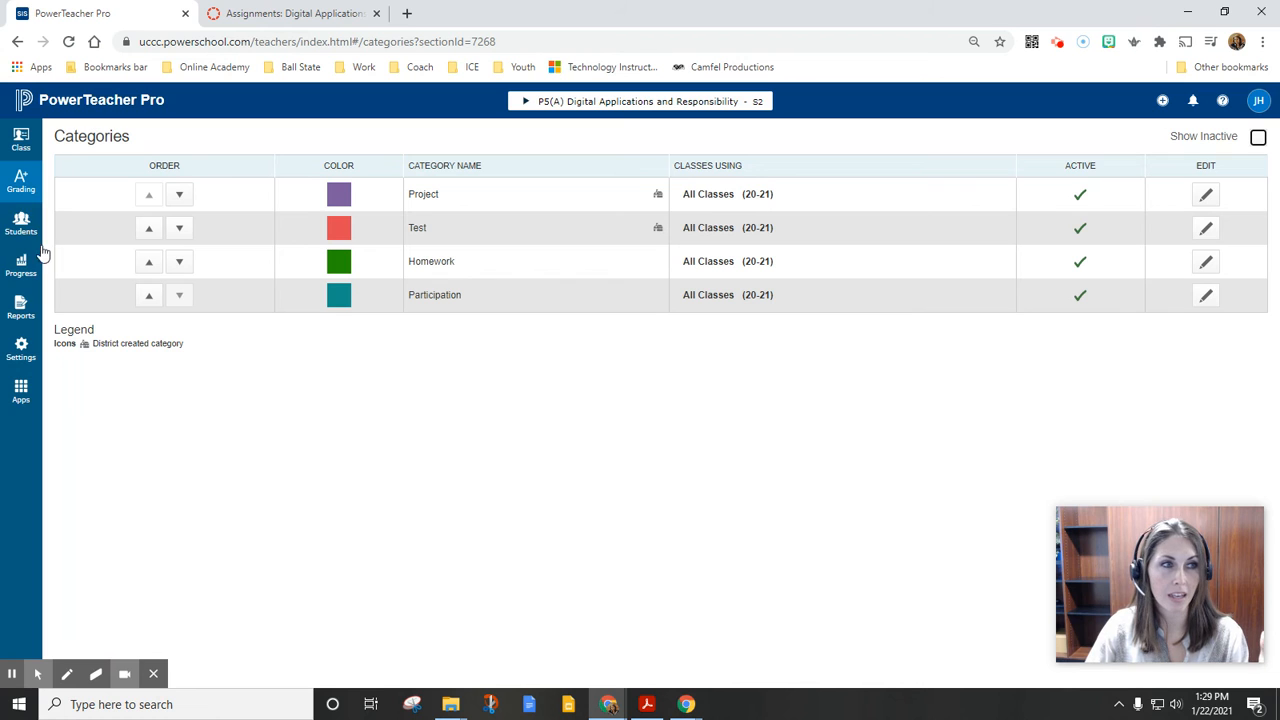
{"action": "left_click", "coordinate": [21, 185]}
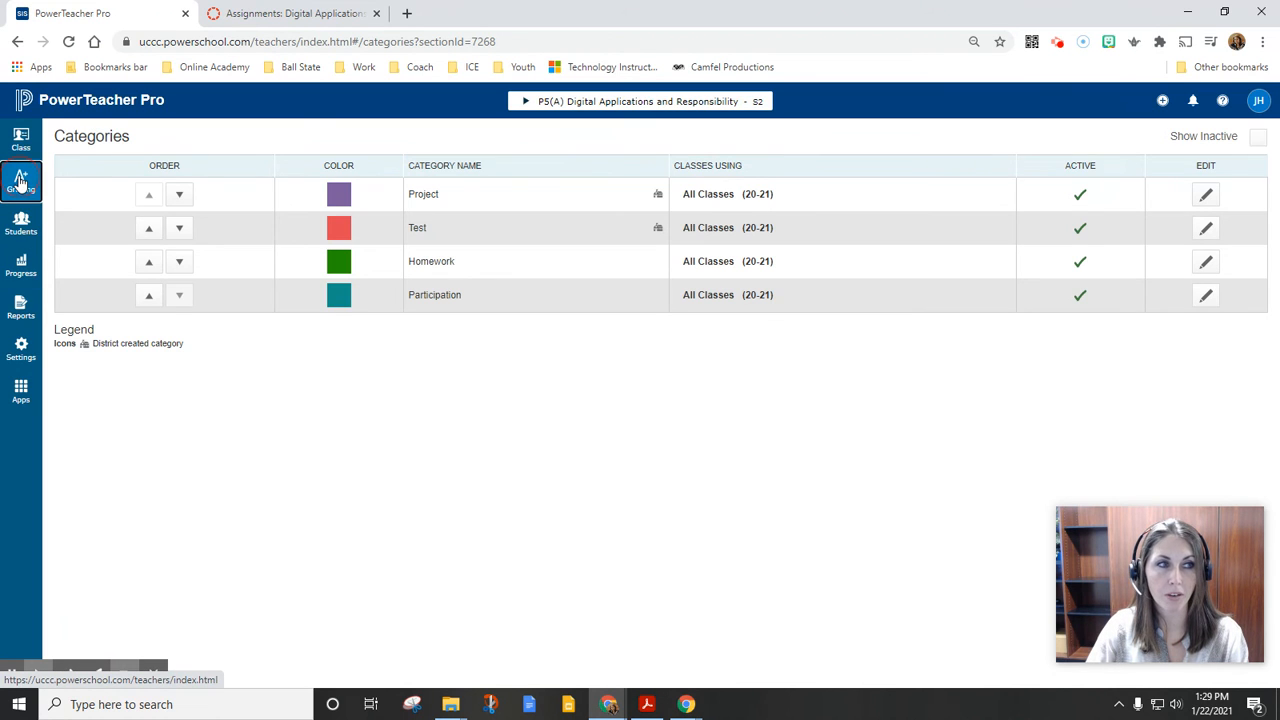
{"action": "left_click", "coordinate": [117, 163]}
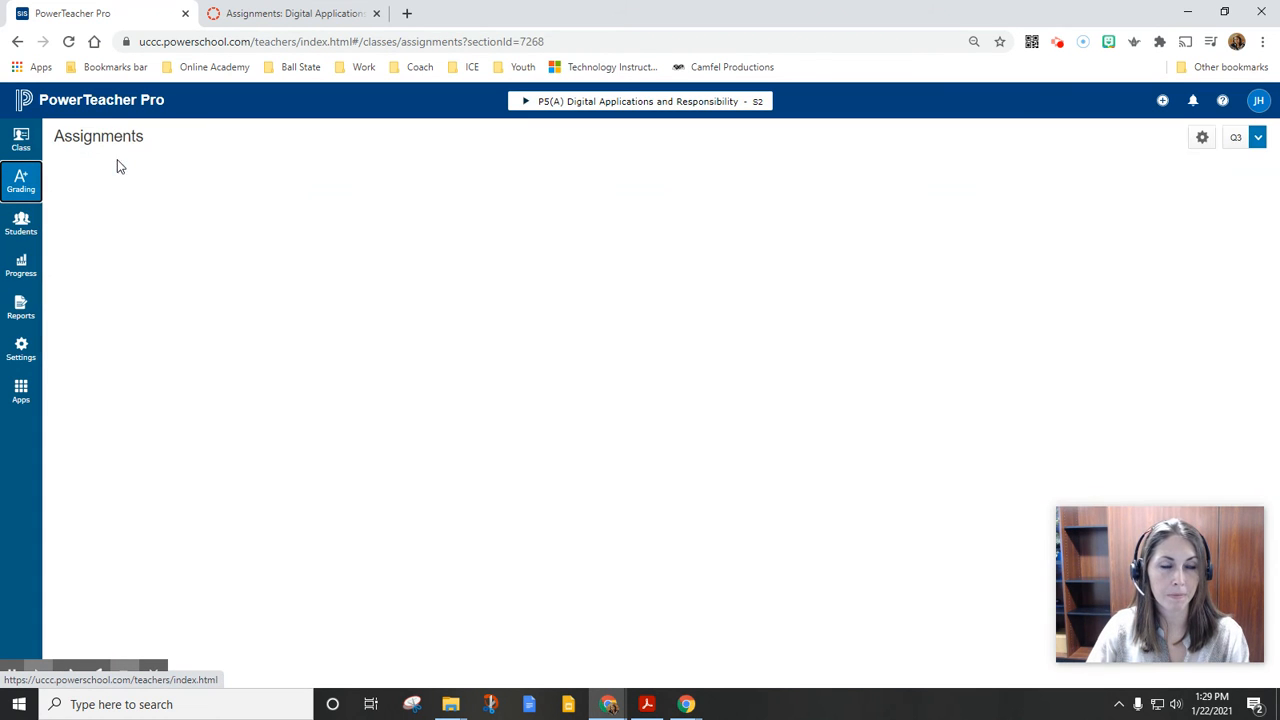
{"action": "left_click", "coordinate": [35, 192]}
{"action": "left_click", "coordinate": [82, 197]}
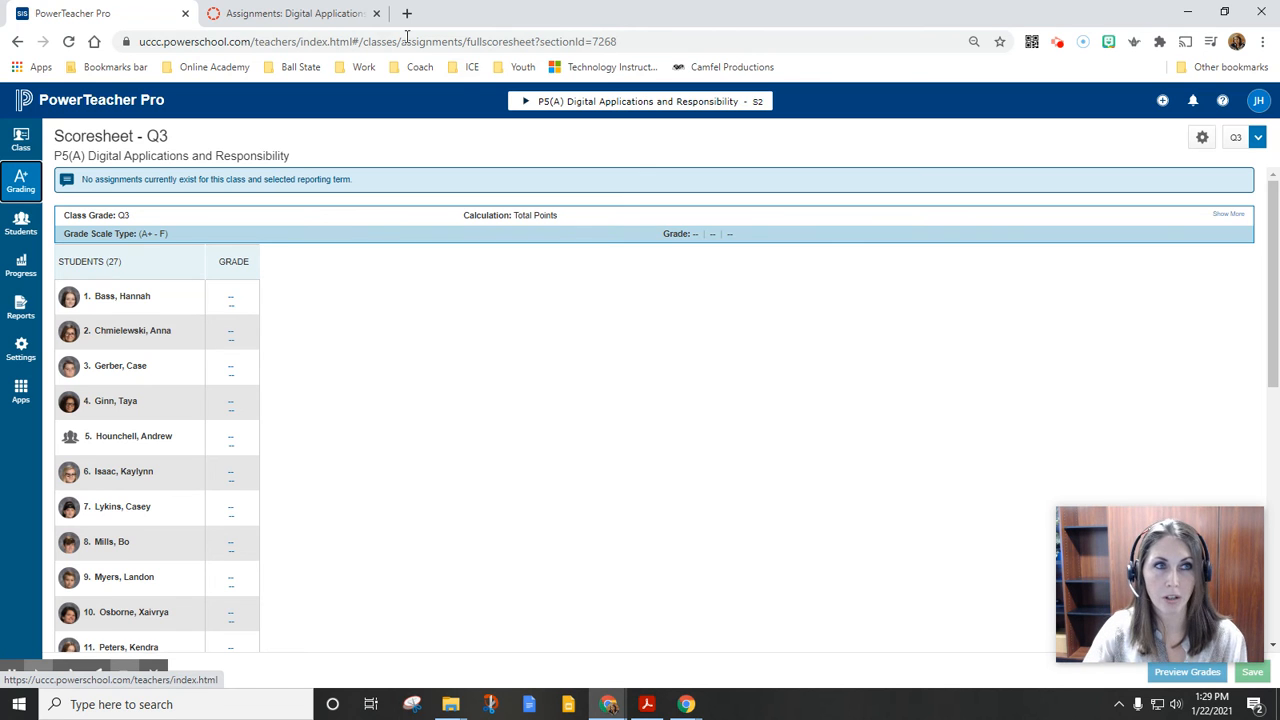
{"action": "left_click", "coordinate": [290, 13]}
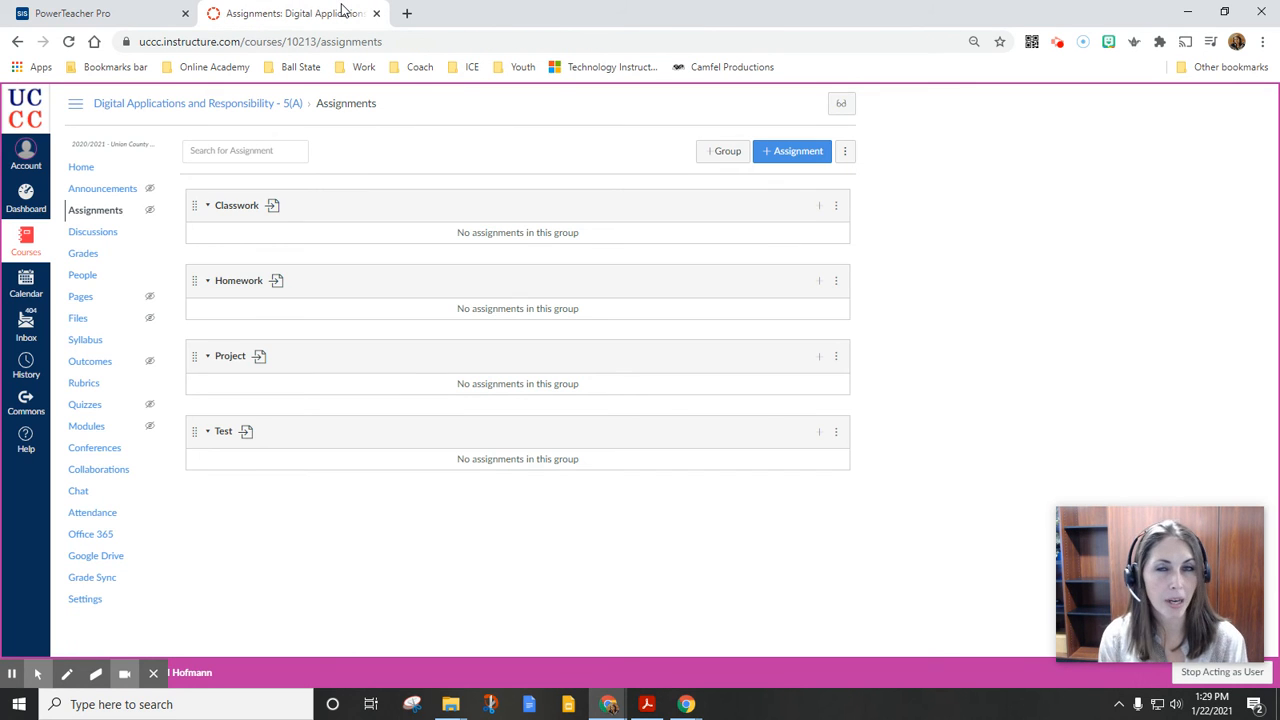